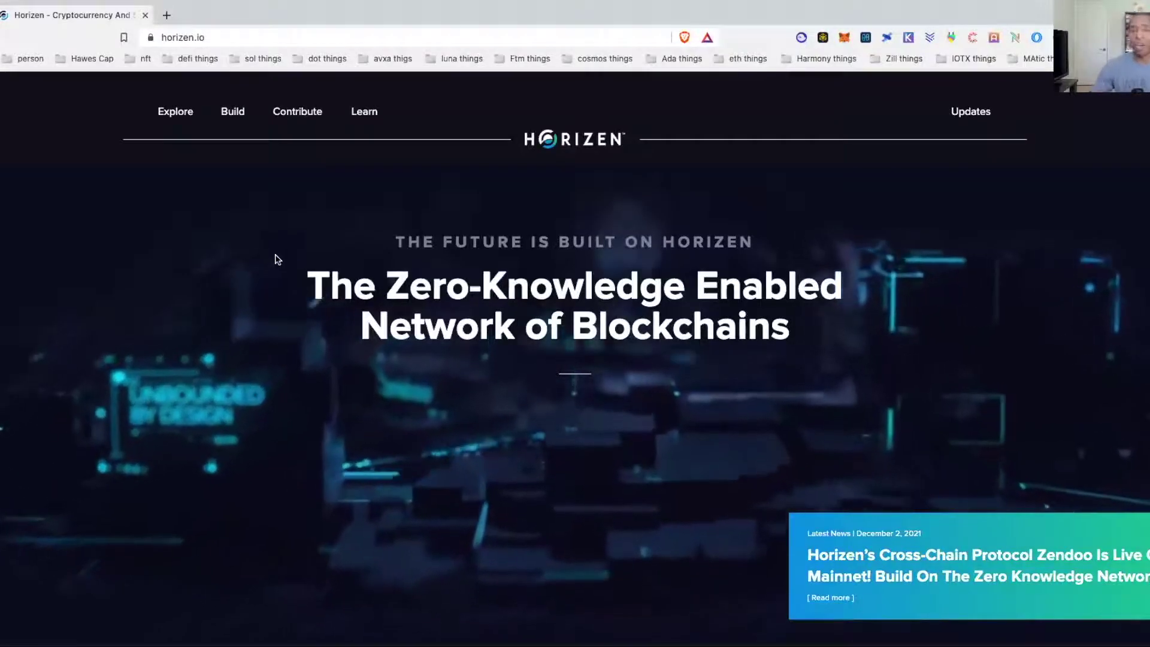
Browse the ZEN wallet tables, highlighting the feature column headings and the Sphere by Horizen entry.
scroll(277, 258, "down", 5)
scroll(277, 259, "down", 5)
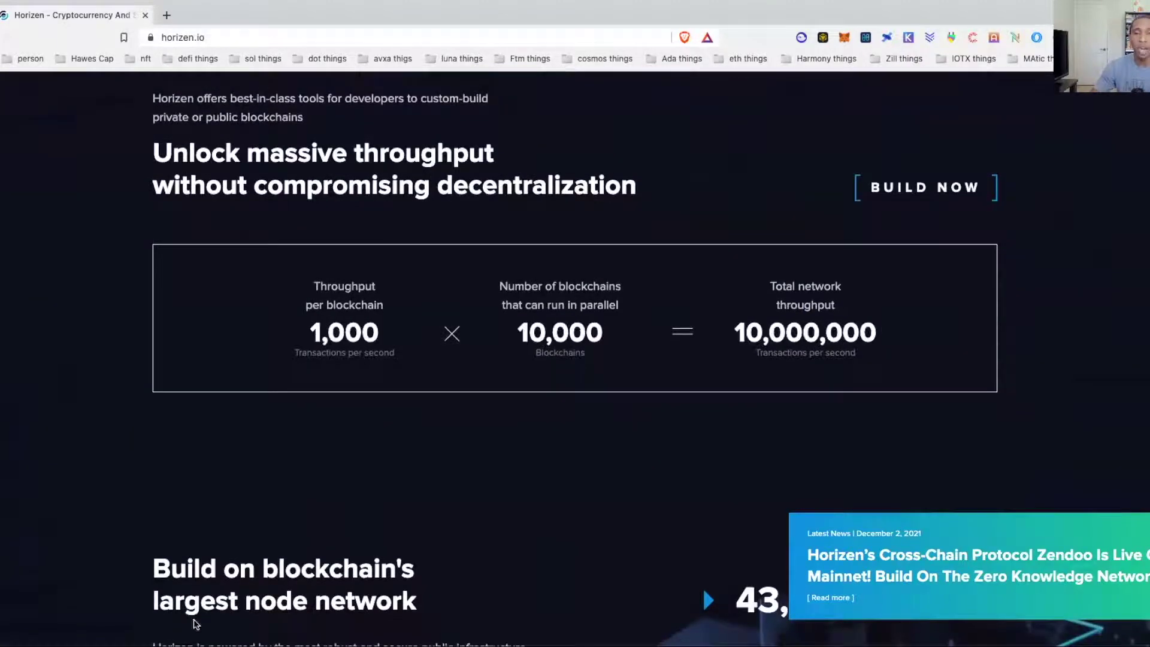
scroll(114, 290, "down", 5)
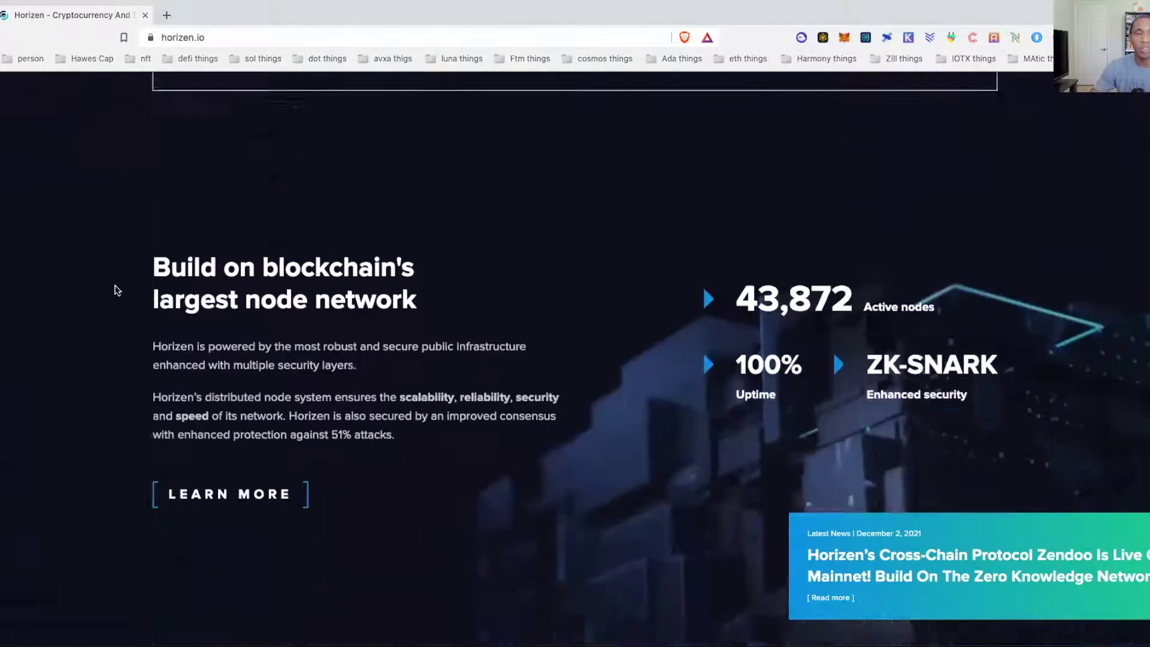
scroll(113, 289, "up", 15)
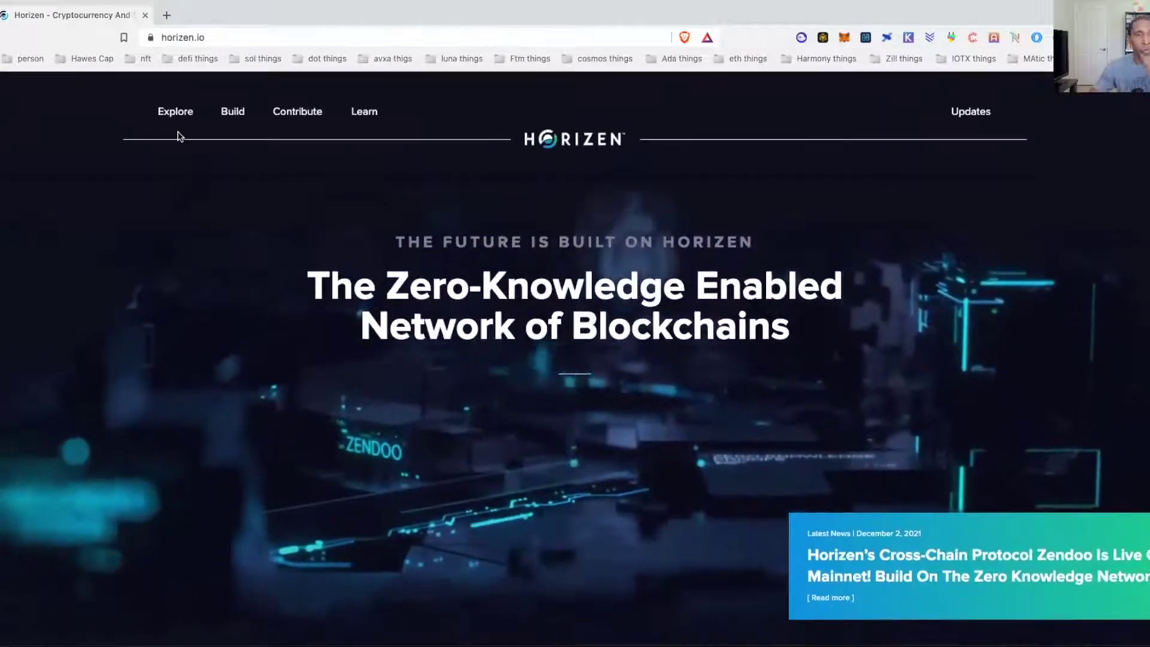
mouse_move(177, 114)
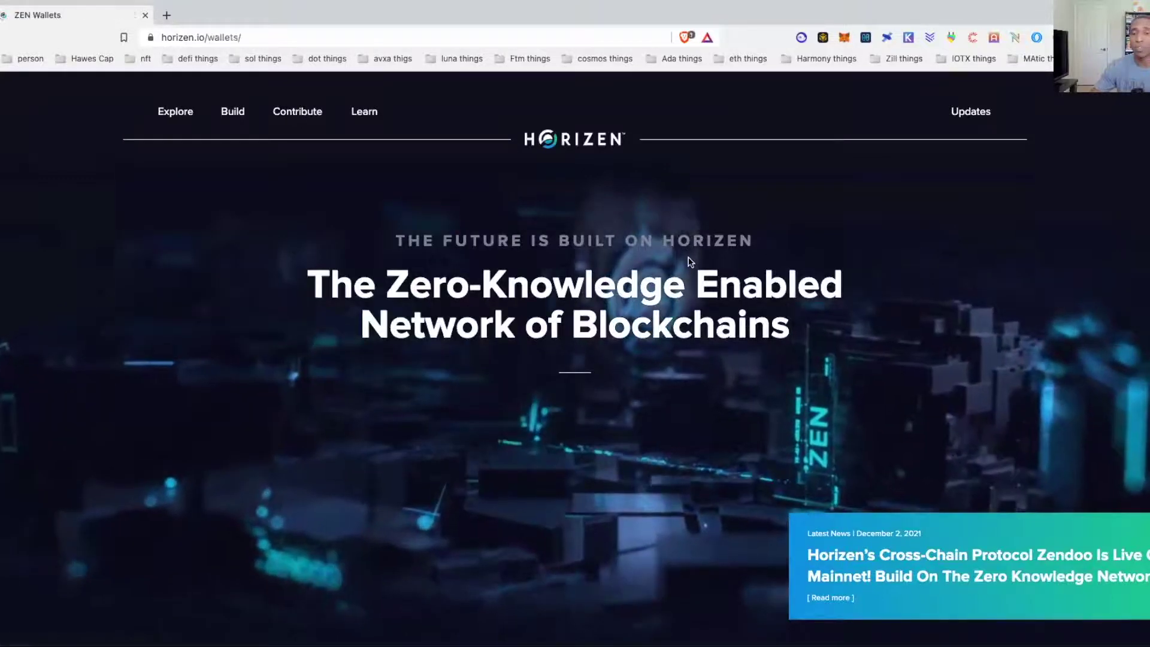
scroll(689, 259, "down", 4)
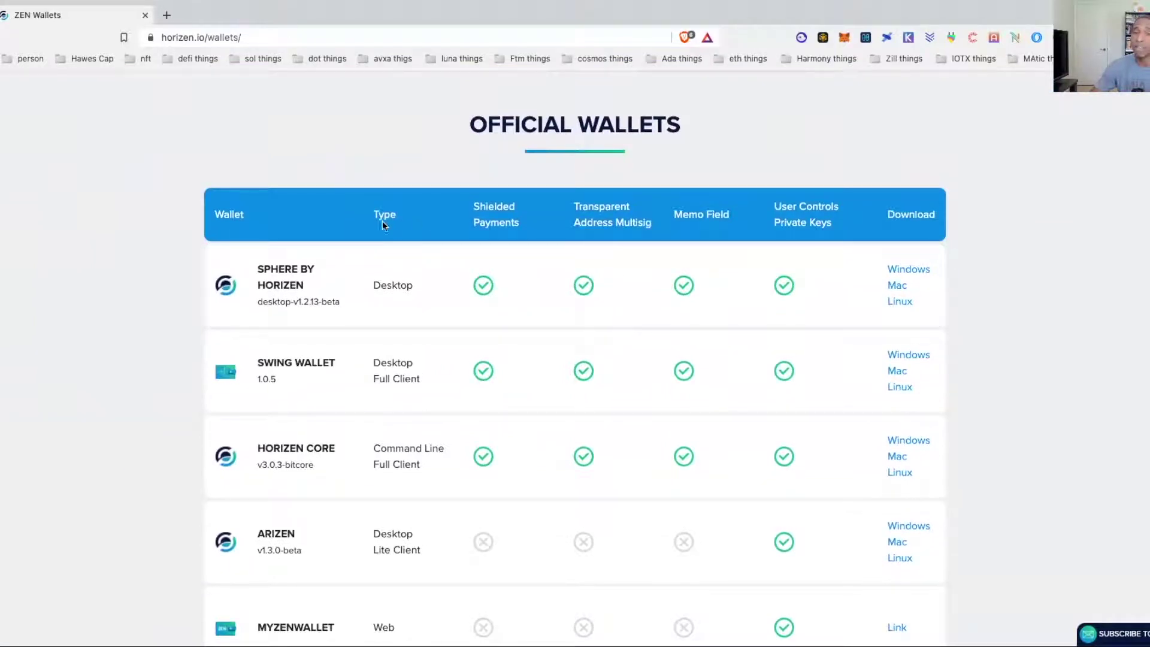
left_click_drag(473, 205, 826, 223)
scroll(826, 223, "down", 2)
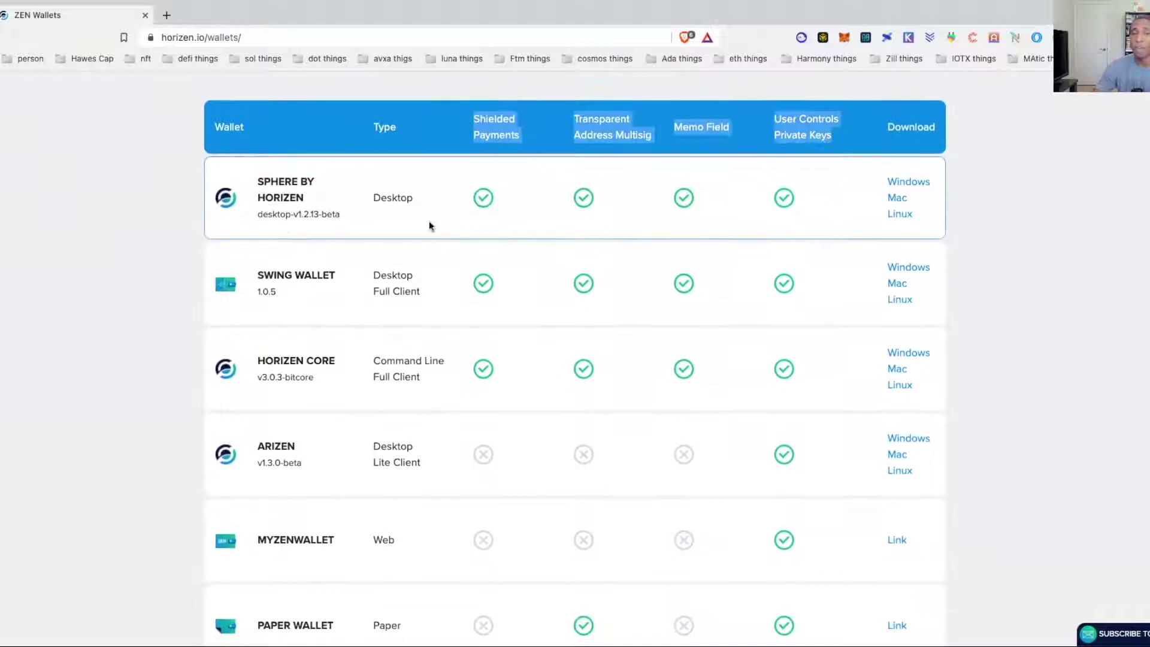
left_click_drag(259, 181, 343, 219)
Scroll through the remaining wallet tables and return to the Official Wallets table.
scroll(341, 219, "down", 10)
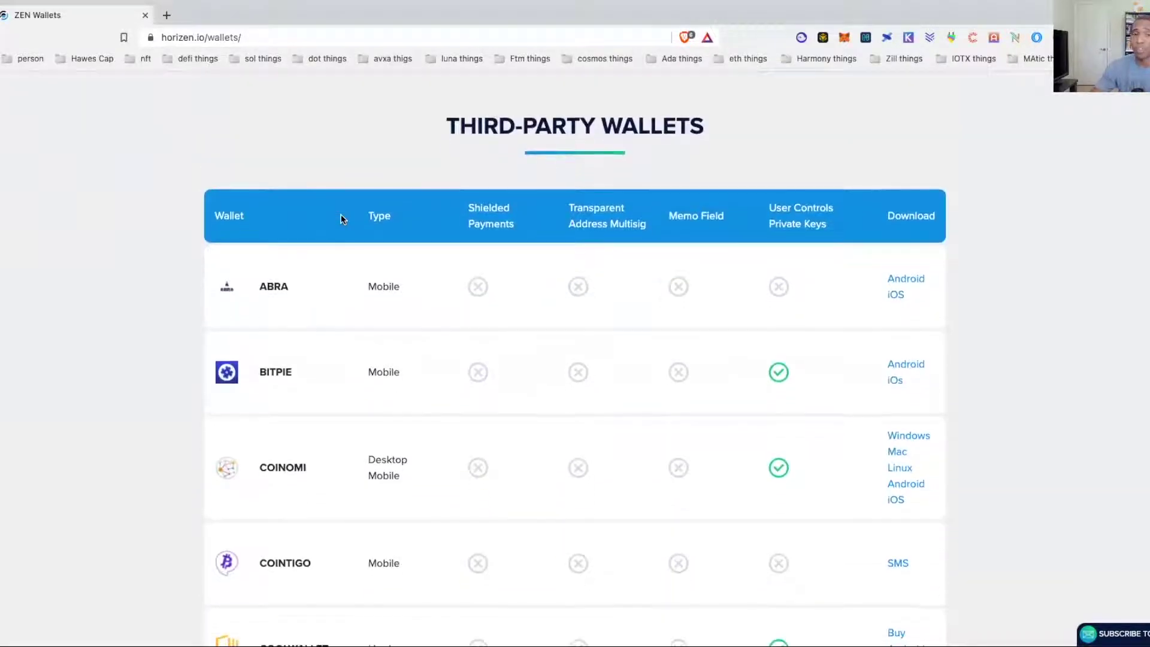
scroll(341, 218, "down", 14)
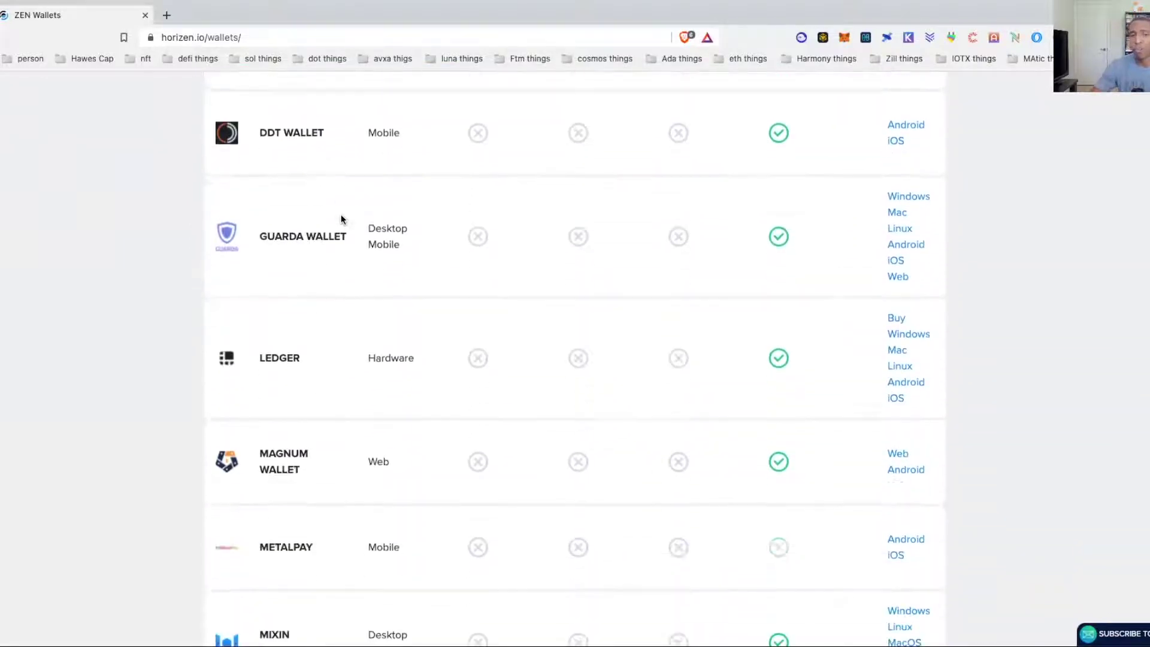
scroll(341, 219, "down", 8)
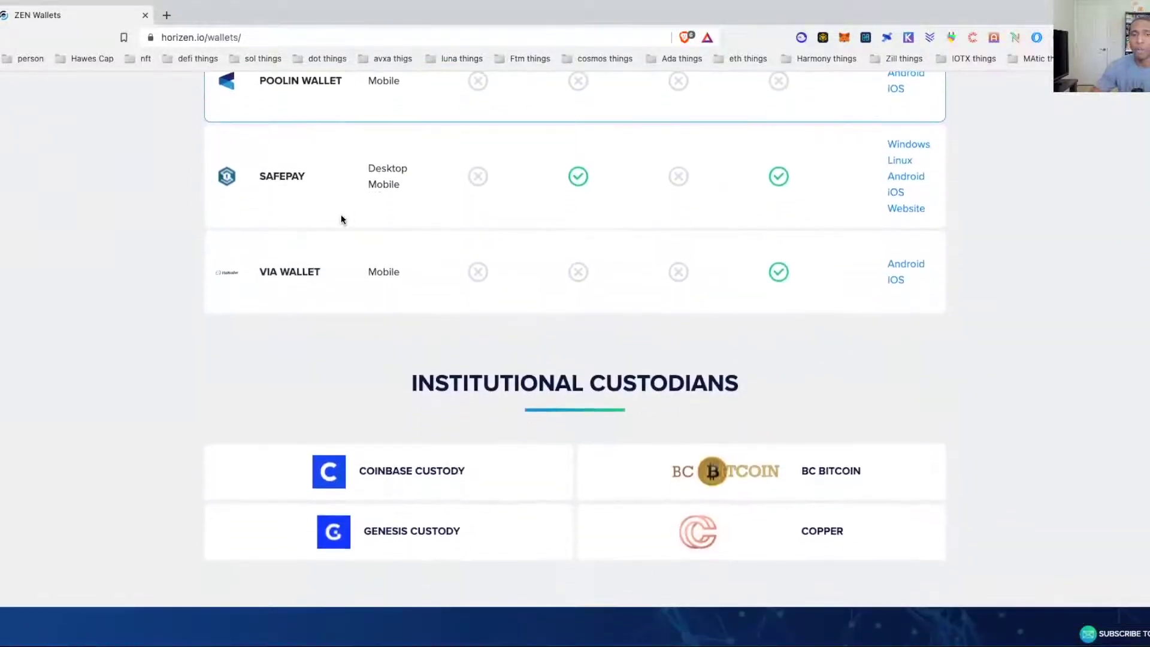
scroll(342, 218, "up", 4)
scroll(341, 219, "up", 20)
scroll(1012, 313, "down", 3)
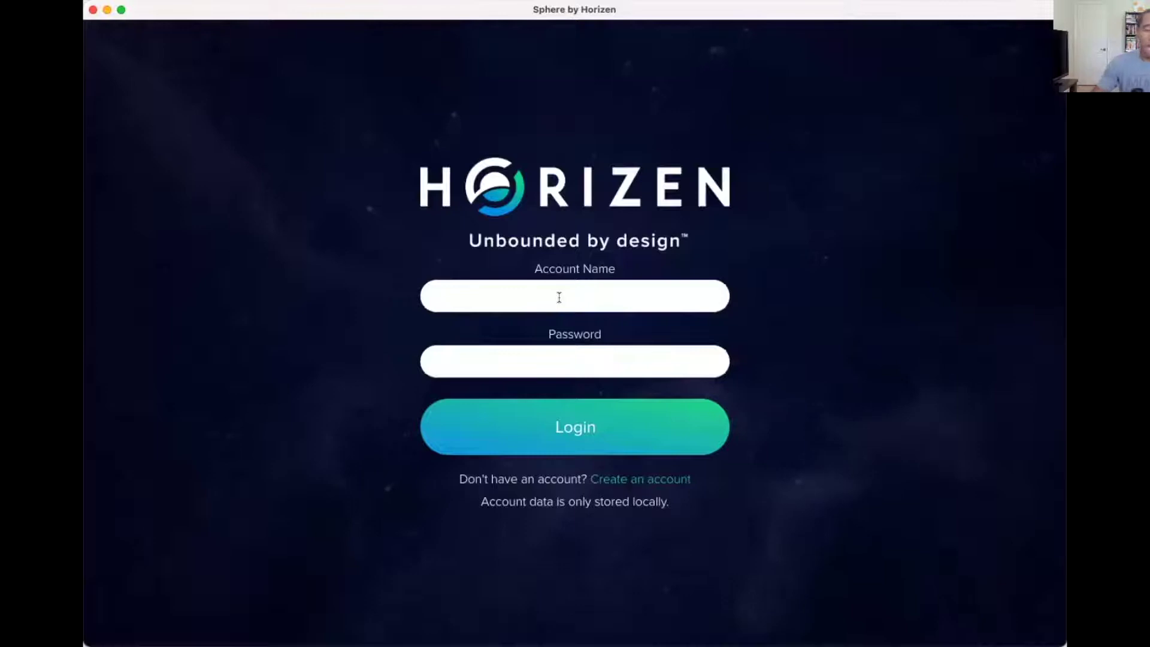
Enter 'hctestacc' as the account name on the Sphere by Horizen login screen.
type("hctestacc")
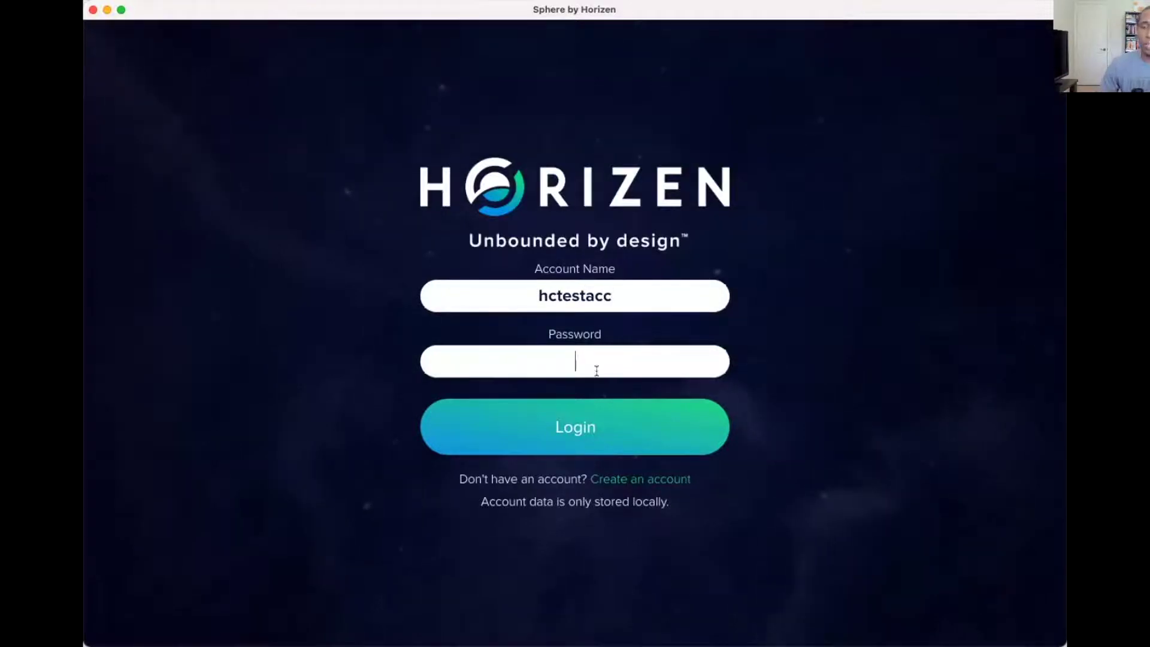
Start a new account named 'hctesting' and enter the account password.
left_click(636, 479)
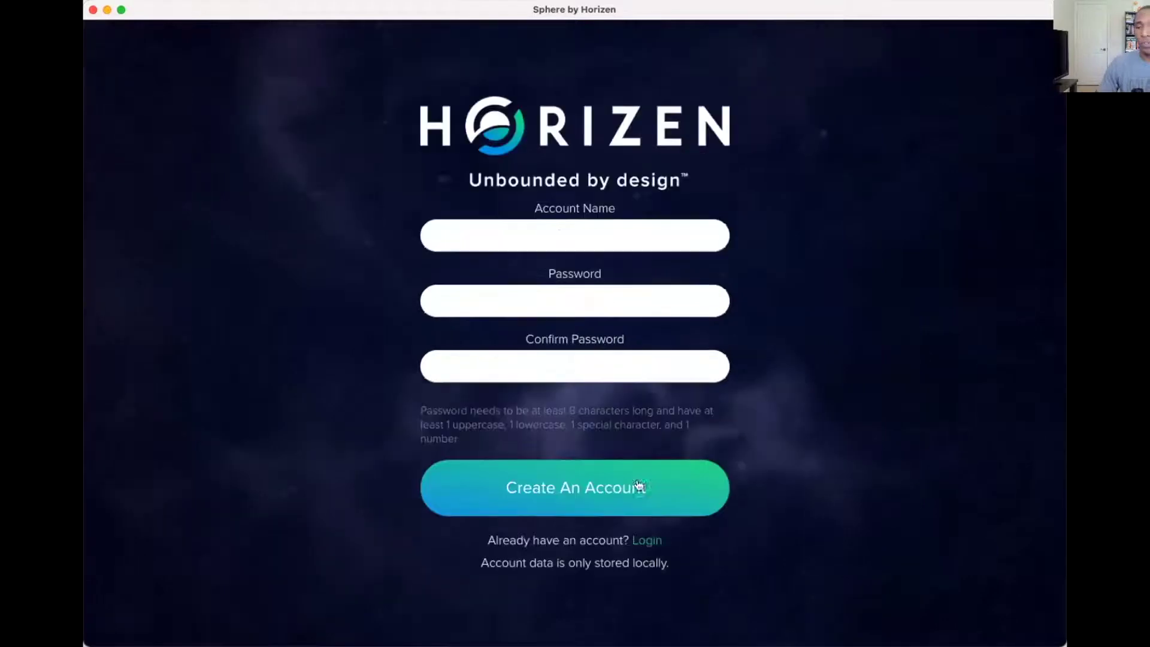
left_click(537, 231)
type("hc")
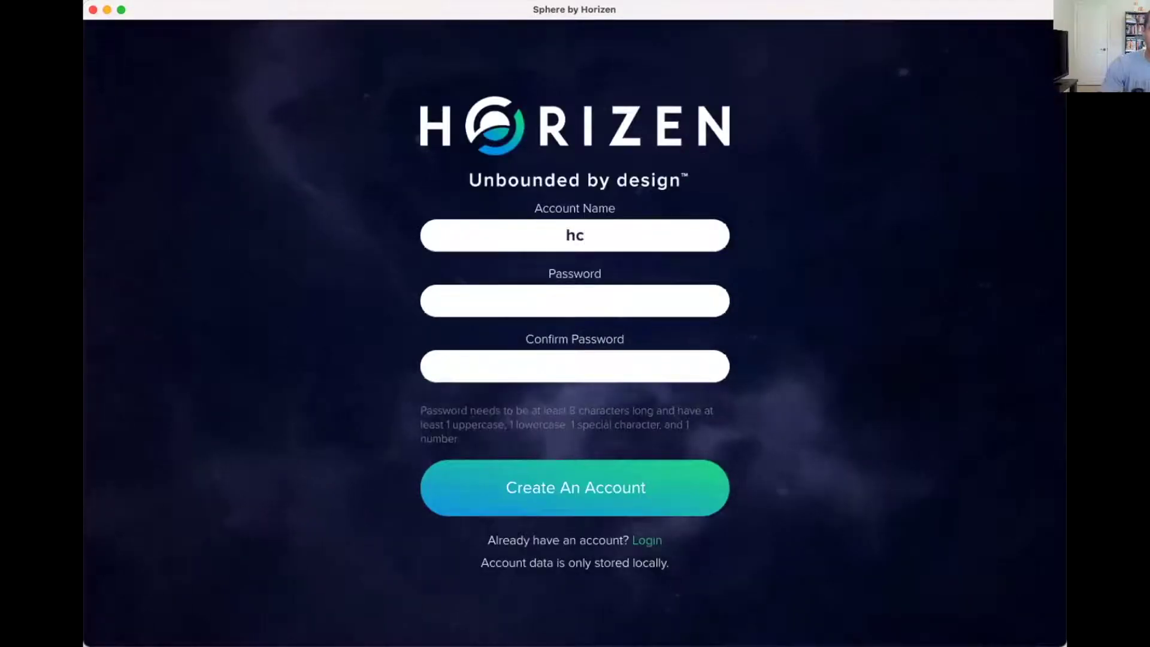
type("testing")
key("Tab")
type("Tes")
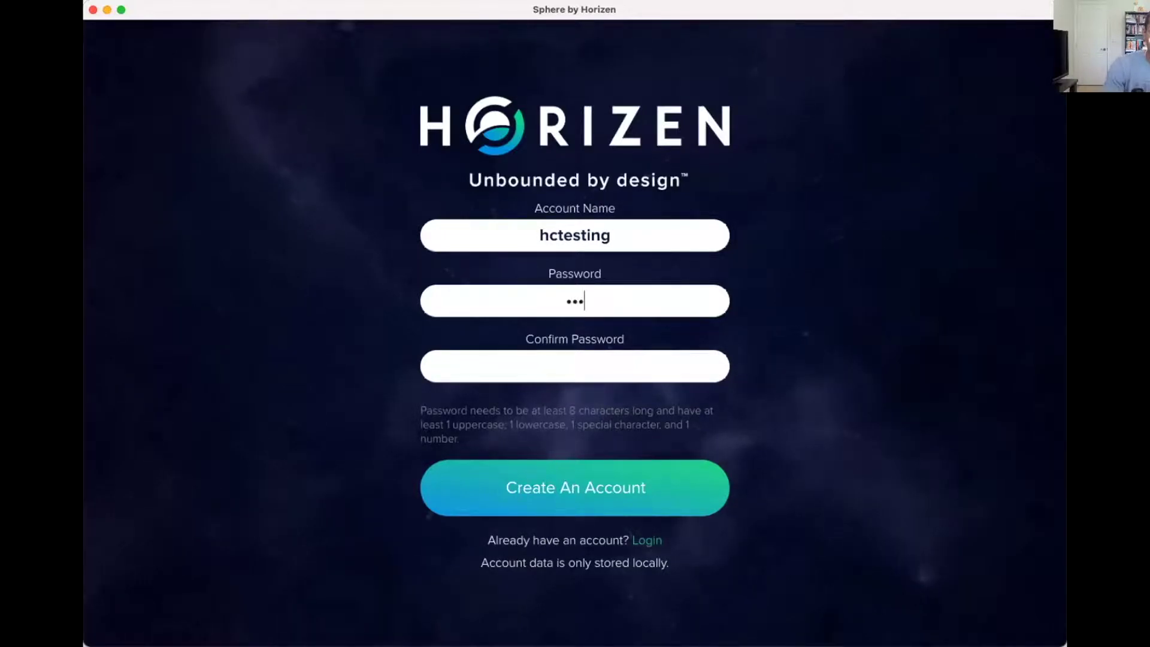
type("ting123!")
key("Tab")
type("Testing123!")
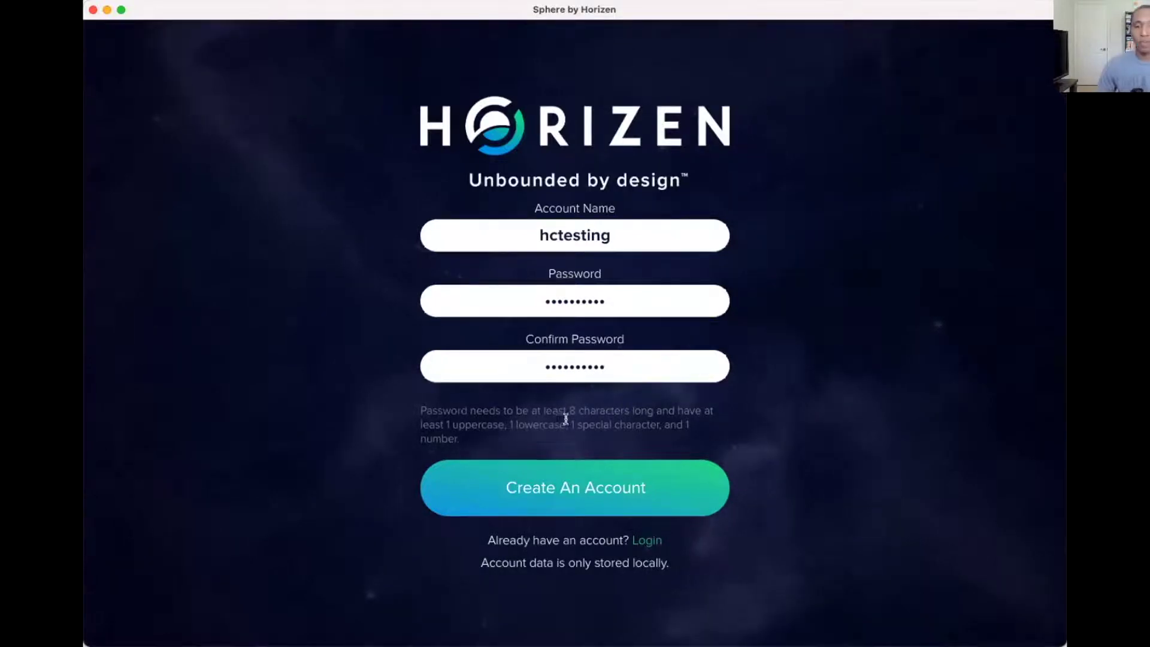
Submit the account, accept the device-storage and terms-of-use checkboxes, and proceed to create it.
left_click(587, 483)
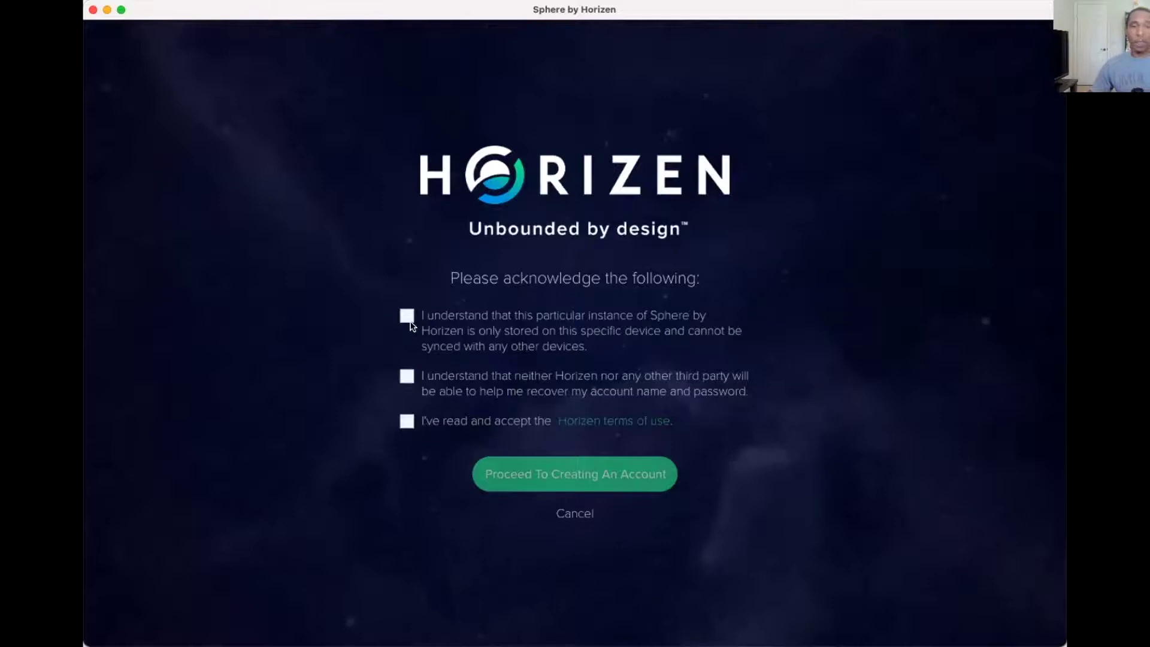
left_click(409, 321)
left_click(407, 421)
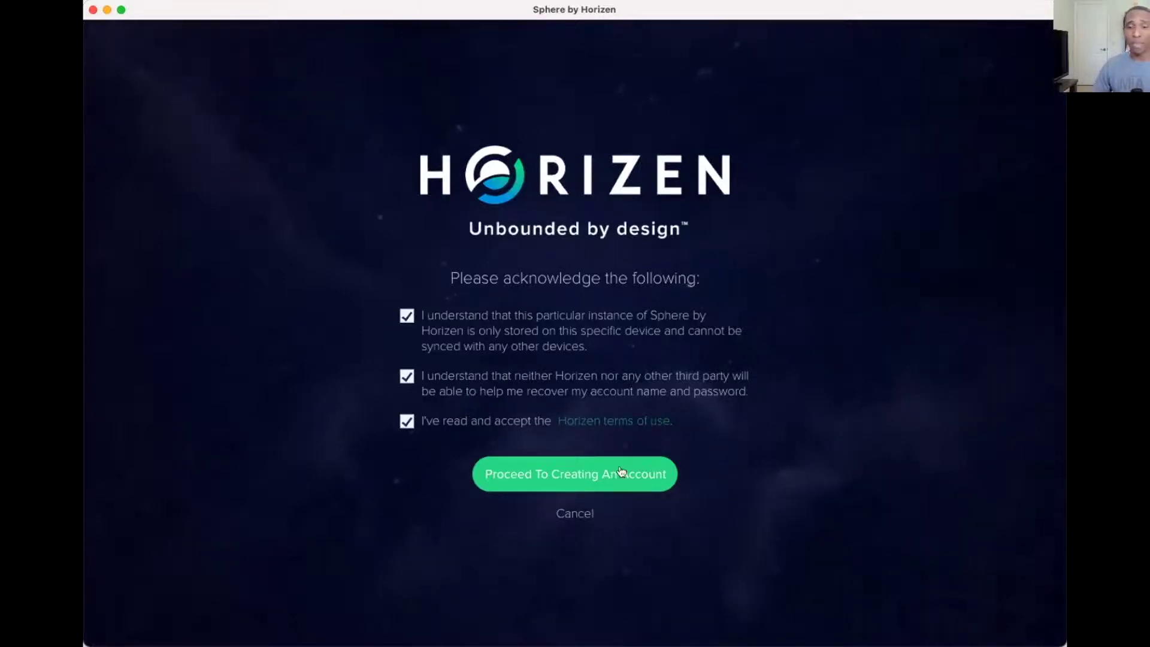
left_click(622, 472)
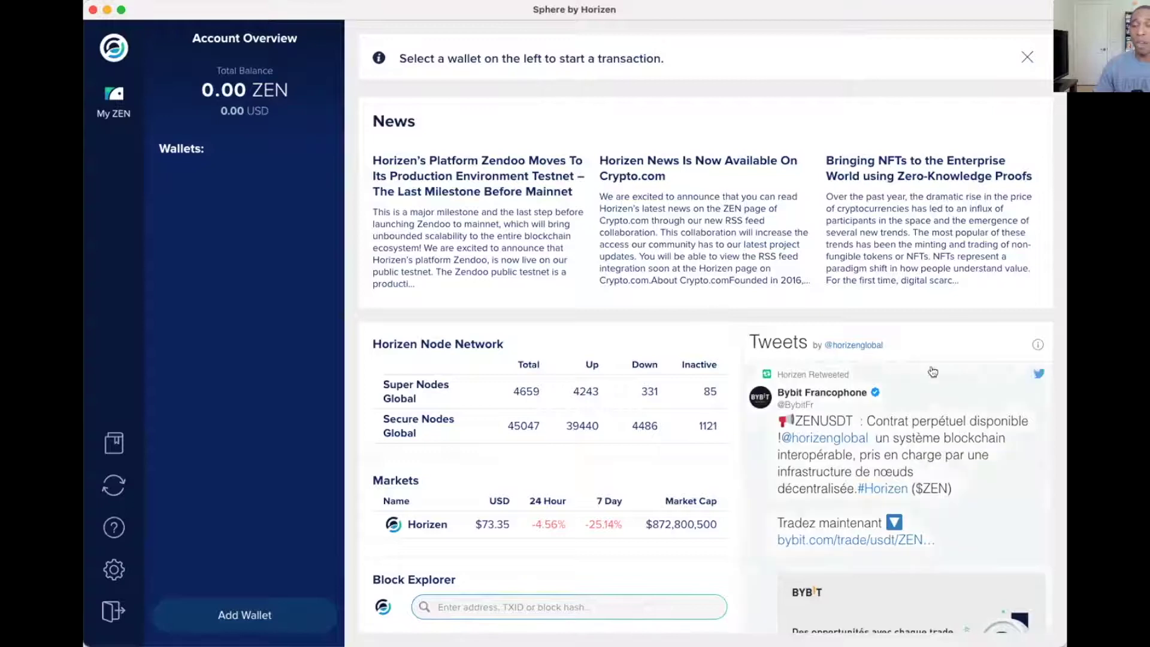
Start a brand new wallet and name it 'test hc'.
left_click(252, 613)
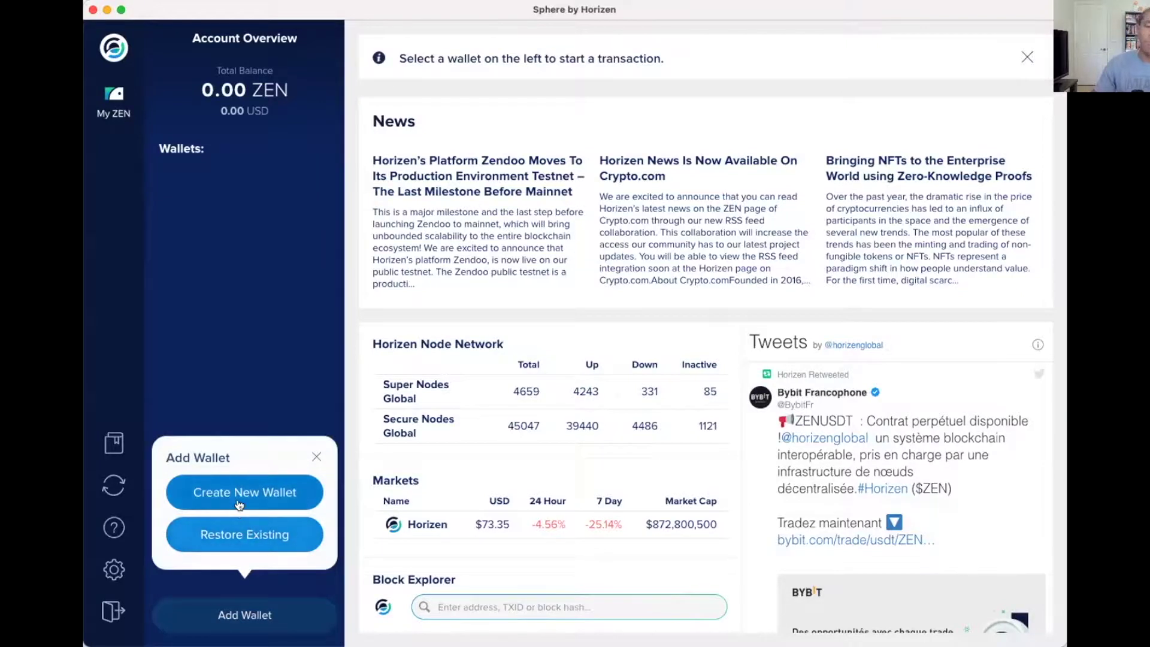
left_click(237, 500)
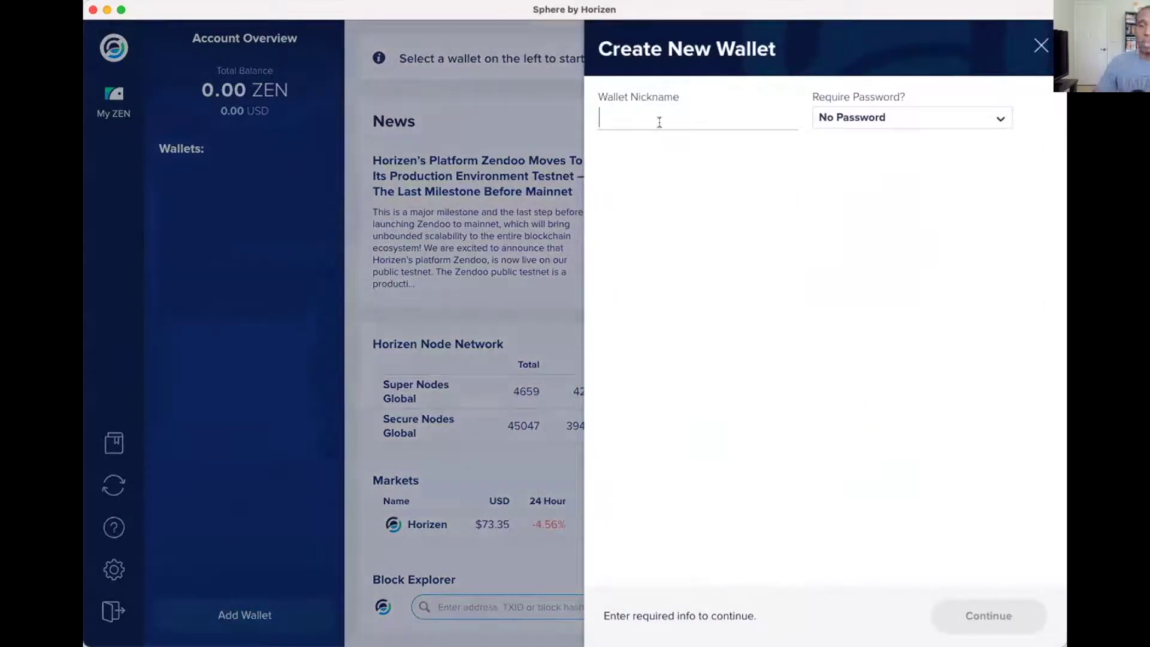
left_click(659, 122)
type("tye")
key("BackSpace")
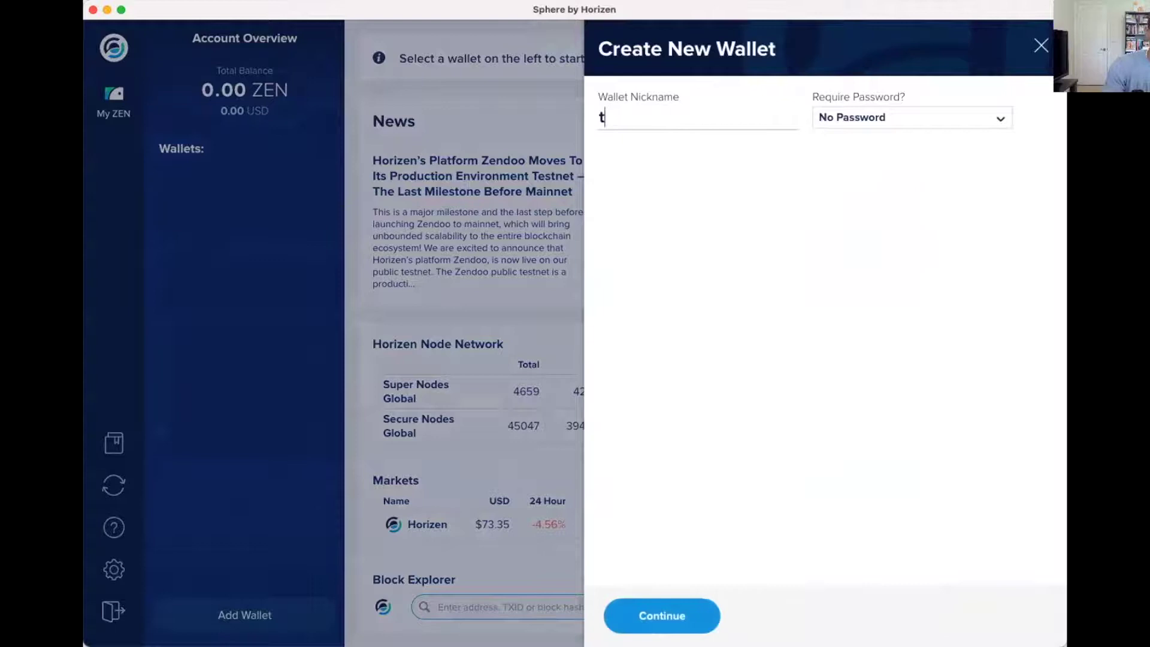
type("est tu")
key("BackSpace")
type("hcq")
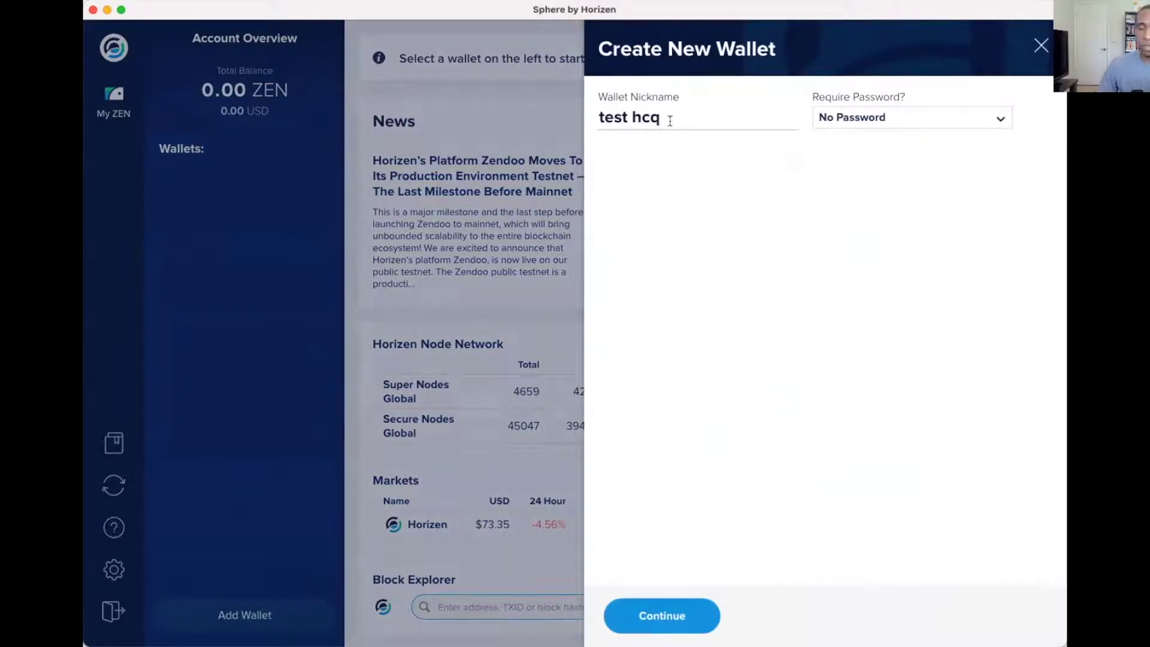
key("BackSpace")
Require a specific wallet password, enter and confirm it, then generate the backup phrase.
left_click(862, 123)
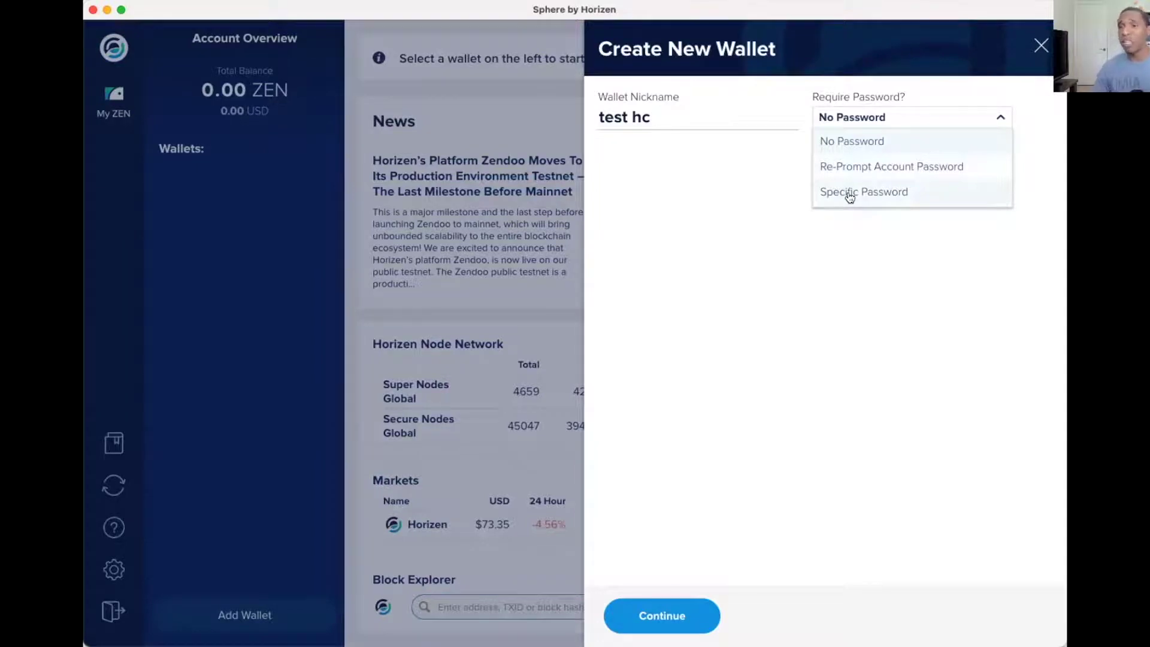
left_click(848, 195)
left_click(642, 161)
type("test")
key("BackSpace")
key("BackSpace")
key("BackSpace")
key("BackSpace")
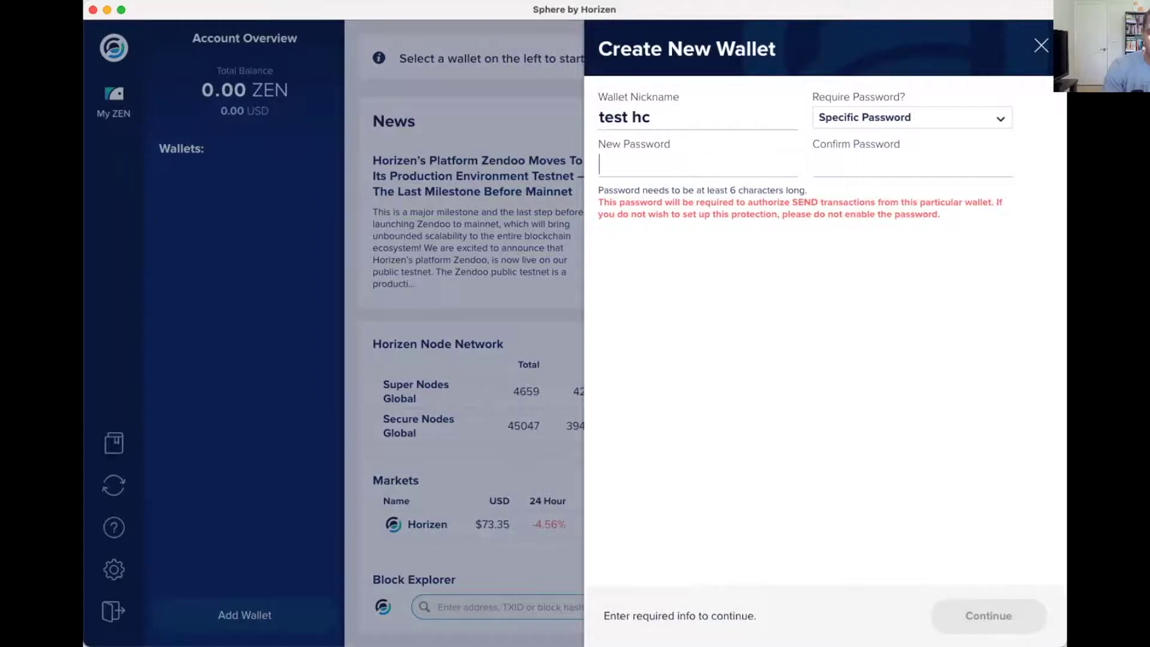
type("testtest")
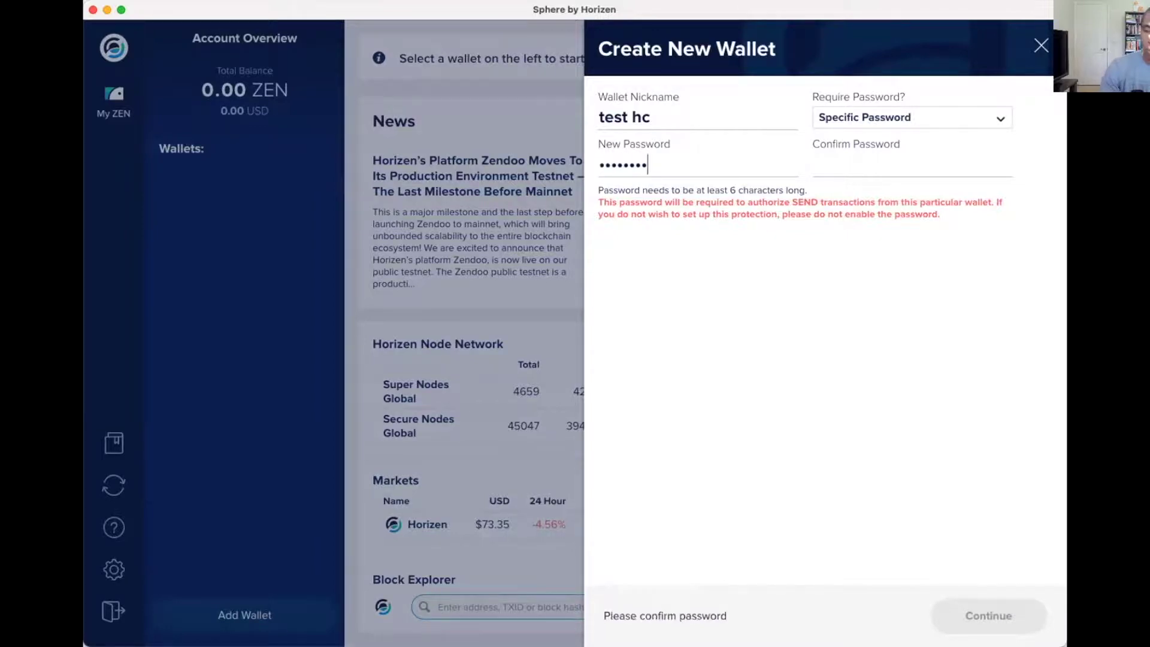
type("12")
left_click(814, 164)
type("testtest")
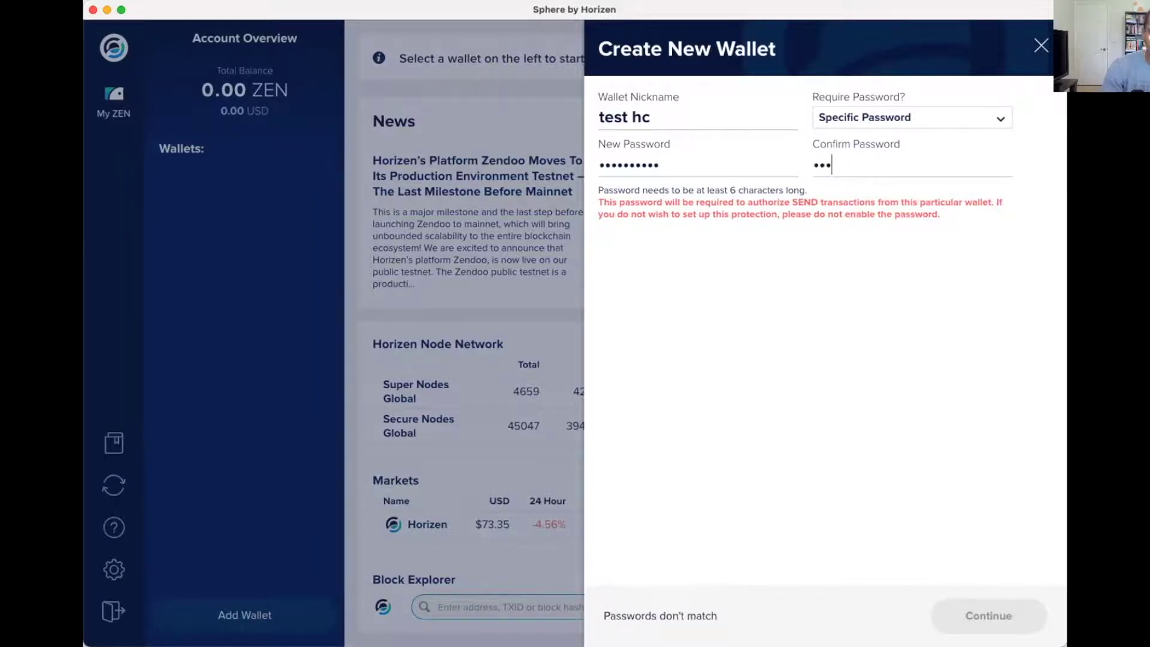
type("12")
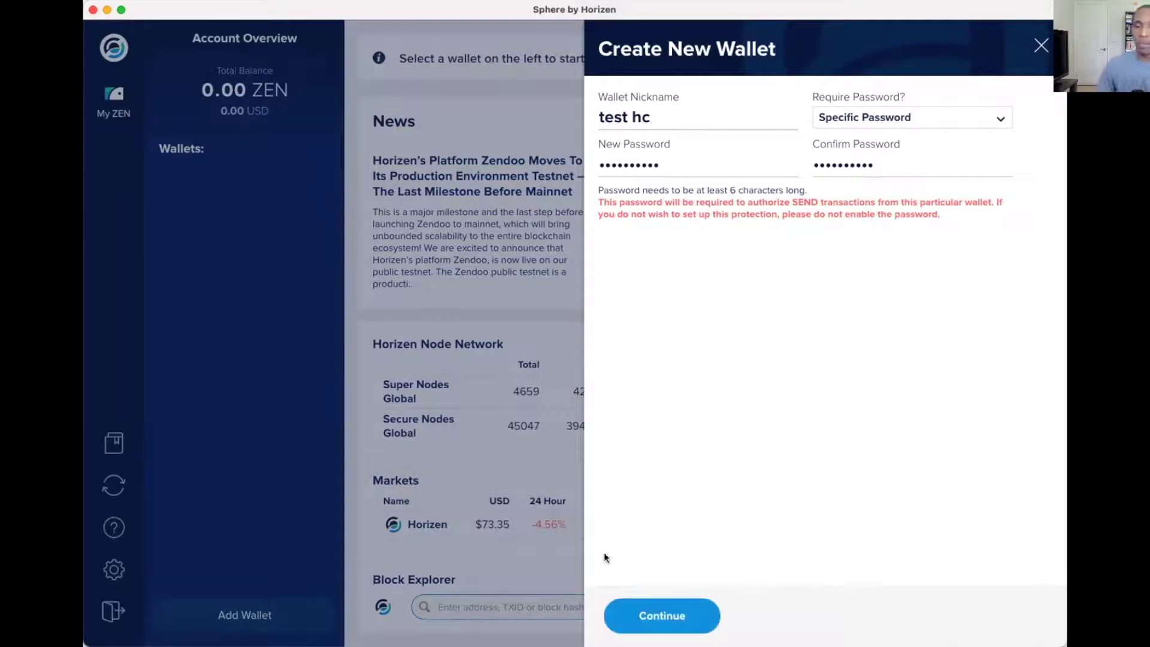
left_click(652, 615)
left_click(860, 238)
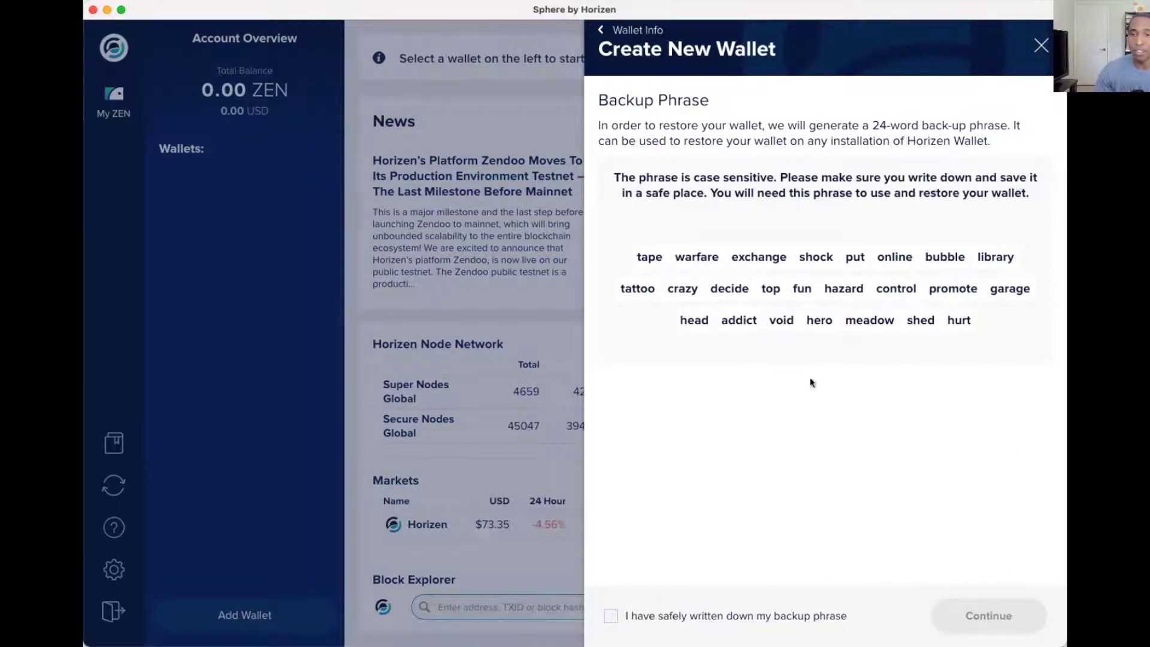
Mark the 24-word backup phrase as safely written down and continue to confirmation.
left_click(609, 615)
left_click(988, 615)
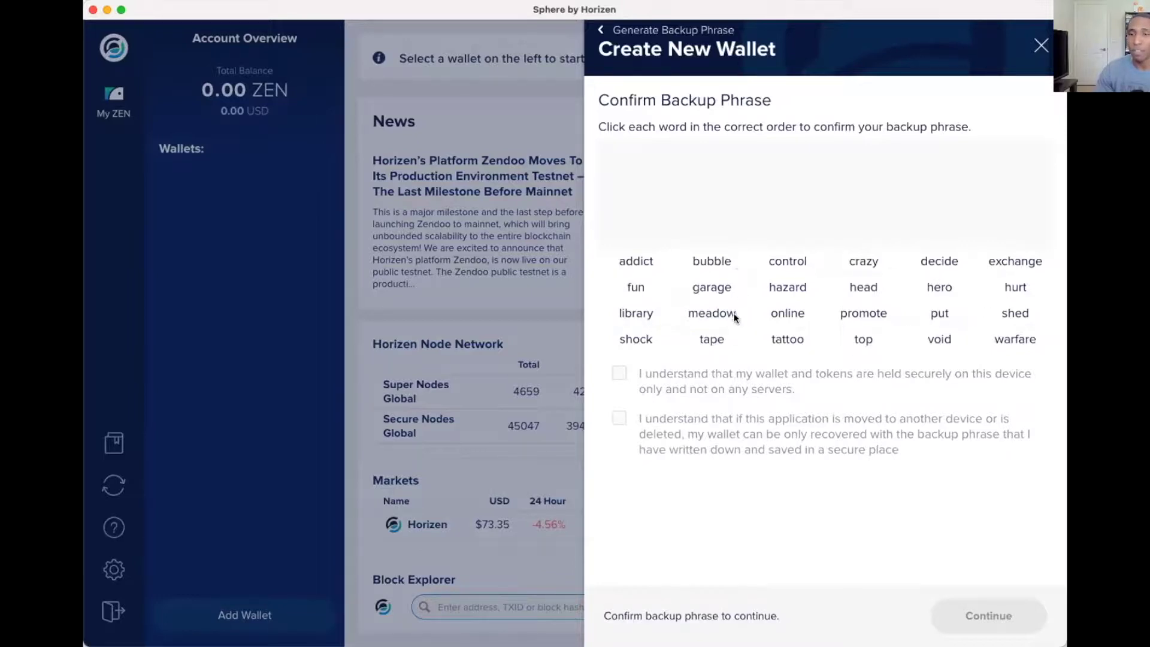
Select all 24 backup phrase words in their correct order, removing one misplaced word.
left_click(712, 339)
left_click(1004, 337)
left_click(1004, 262)
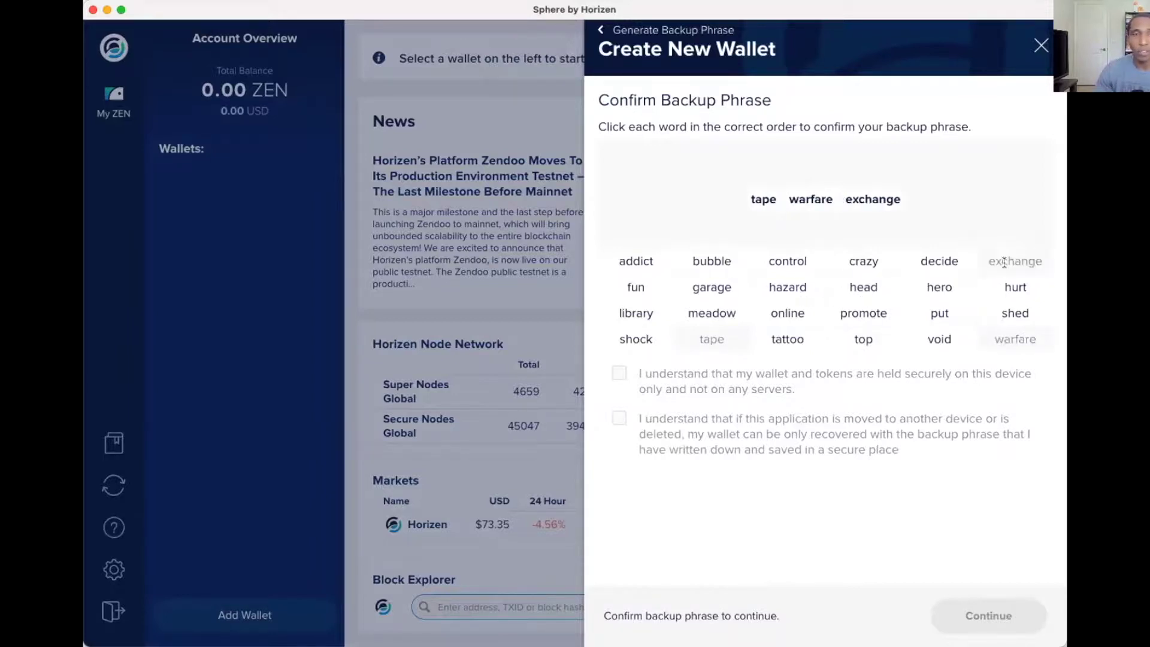
left_click(633, 340)
left_click(940, 314)
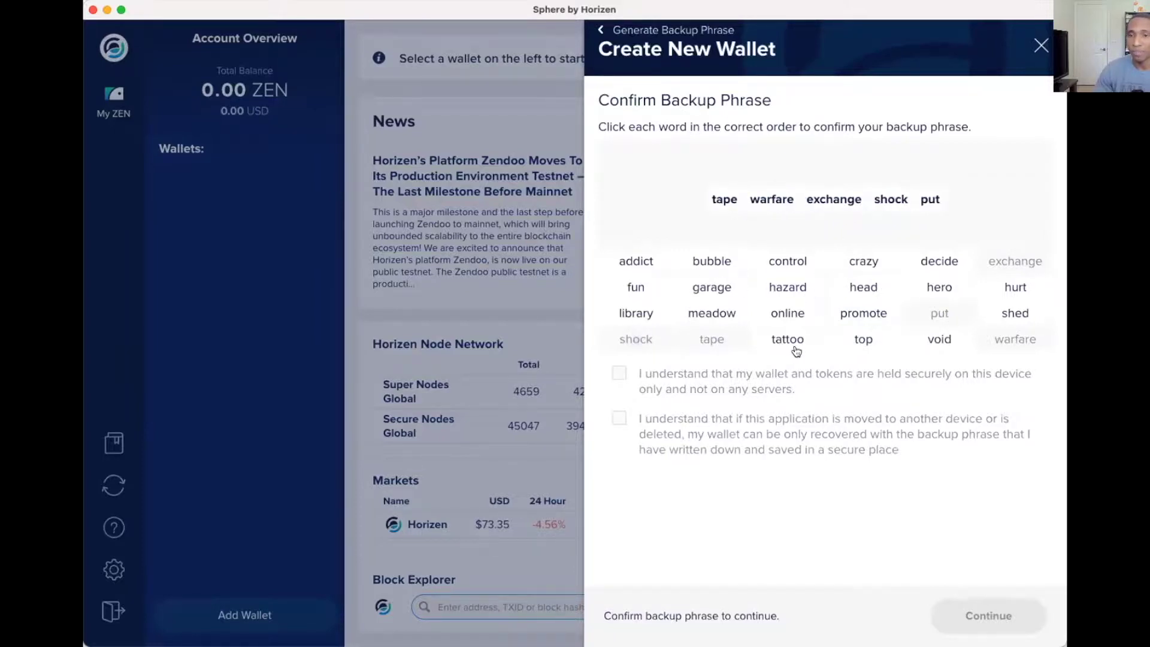
left_click(794, 312)
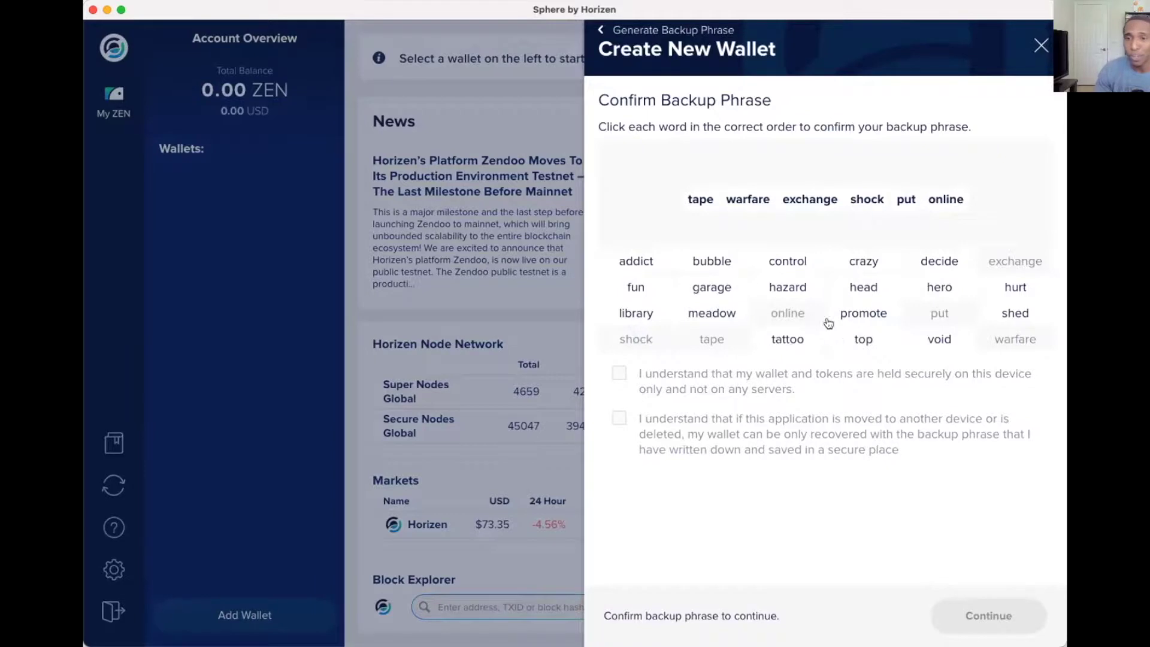
left_click(712, 261)
left_click(636, 313)
left_click(800, 339)
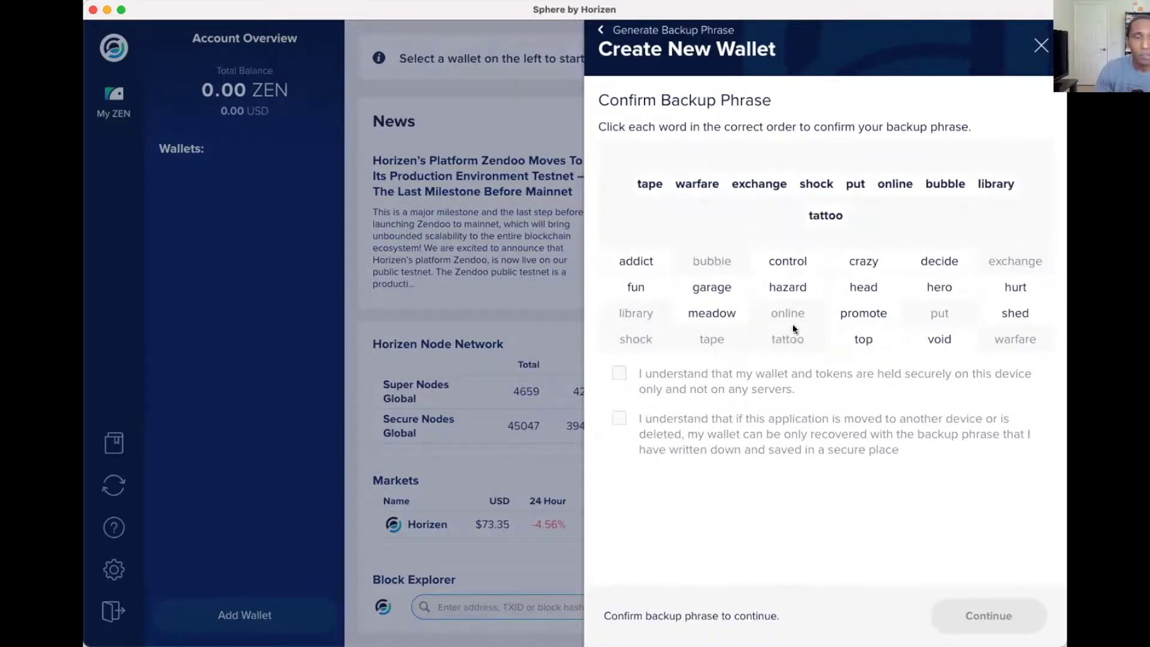
left_click(940, 263)
left_click(852, 216)
left_click(862, 262)
left_click(940, 261)
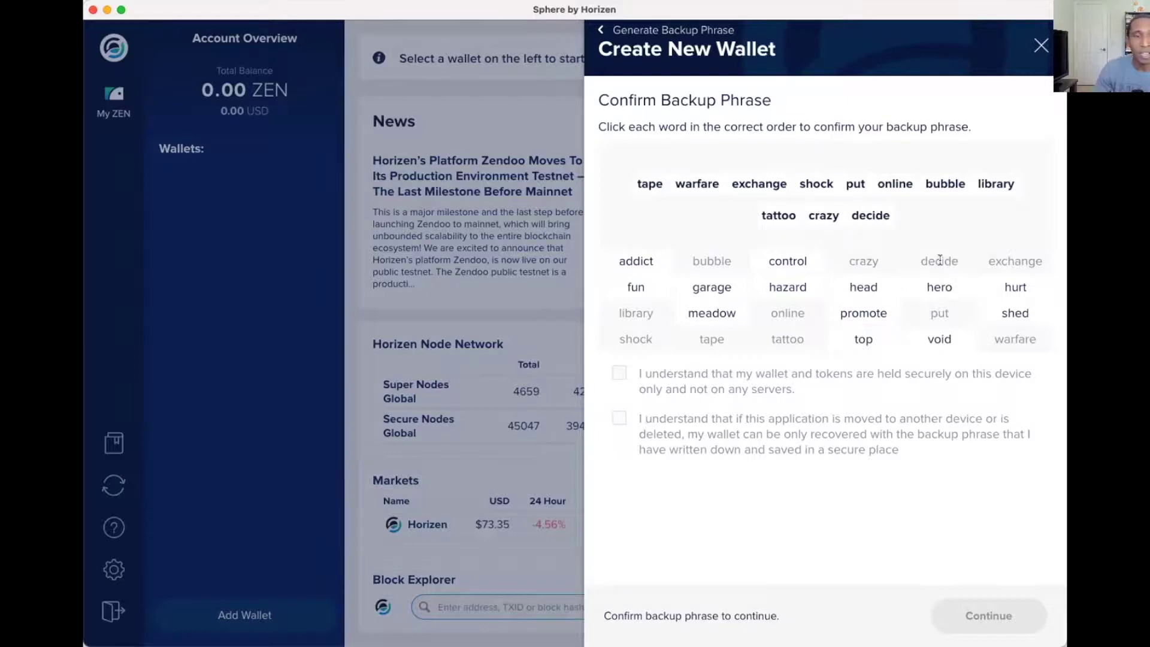
left_click(866, 342)
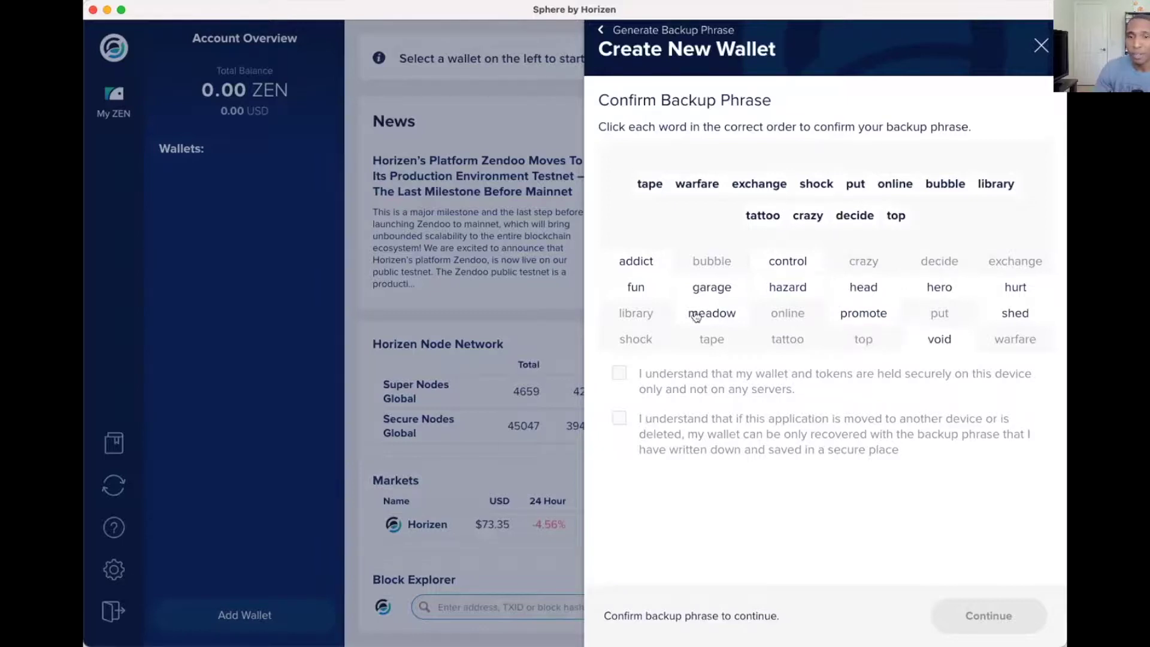
left_click(641, 289)
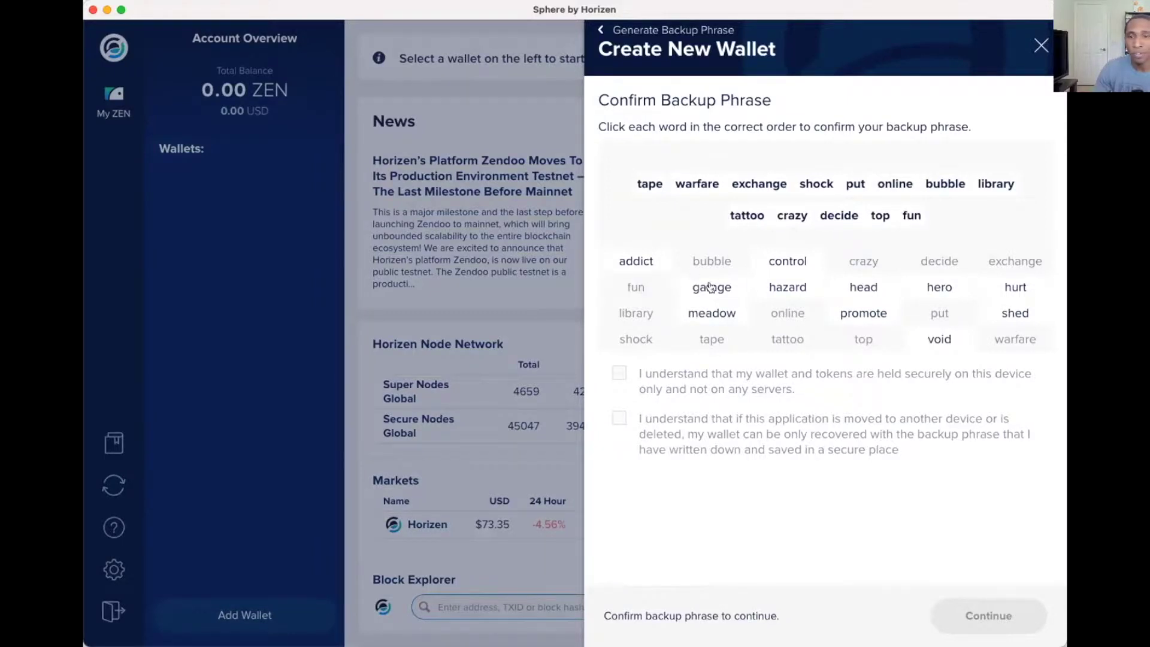
left_click(786, 292)
left_click(791, 263)
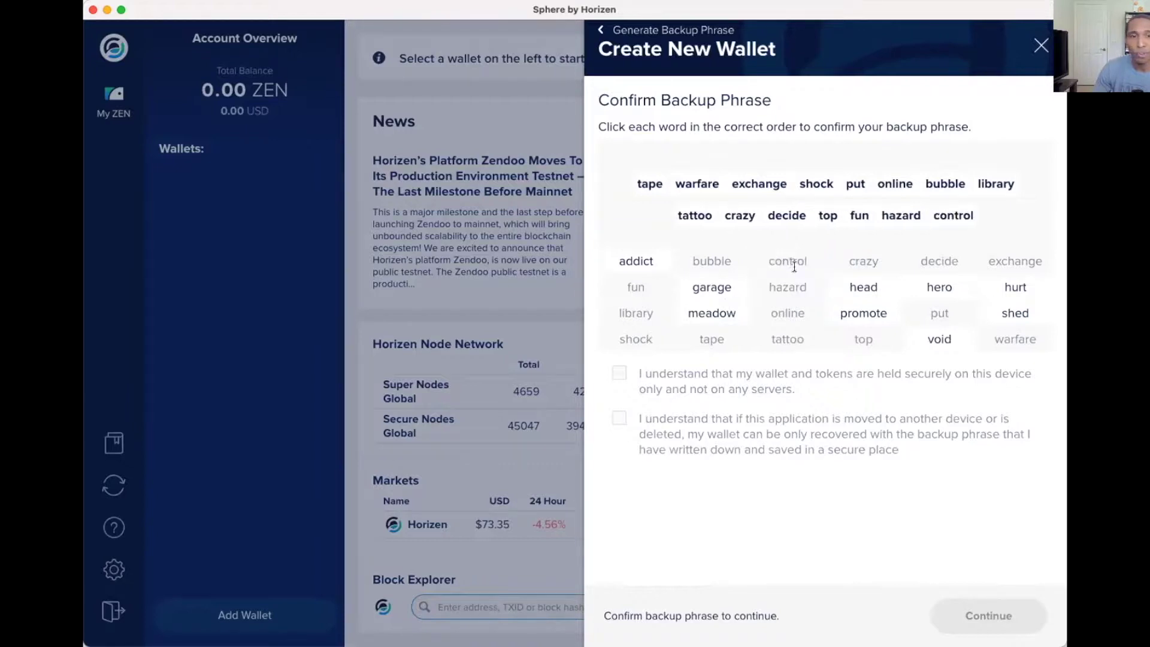
left_click(852, 317)
left_click(711, 288)
left_click(863, 290)
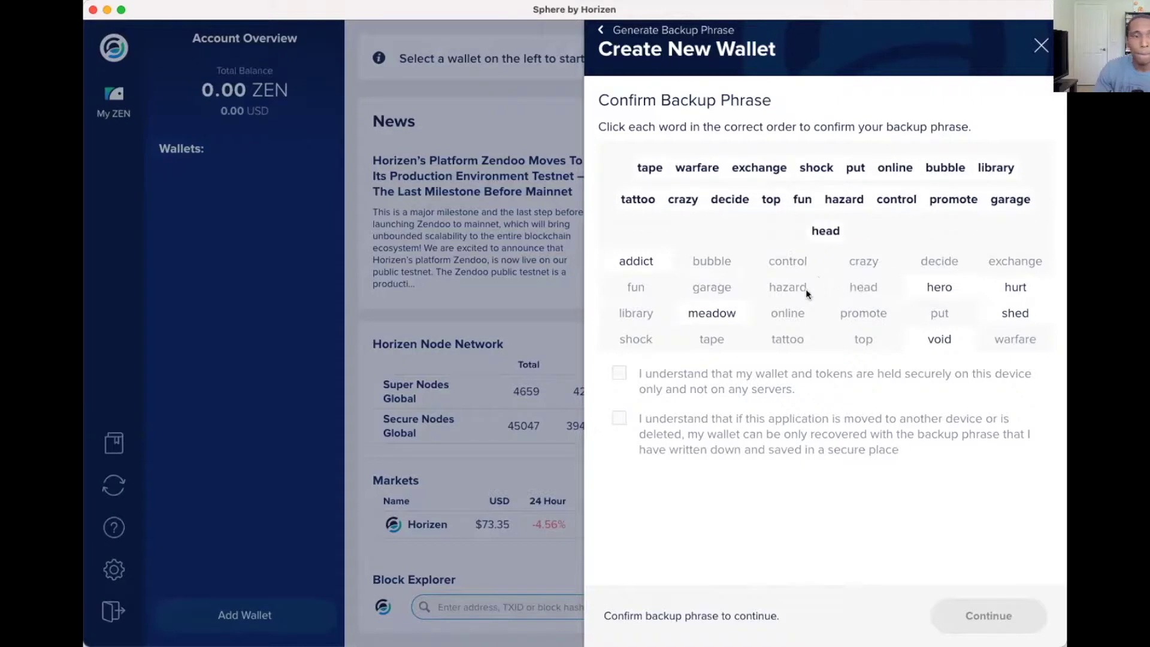
left_click(635, 261)
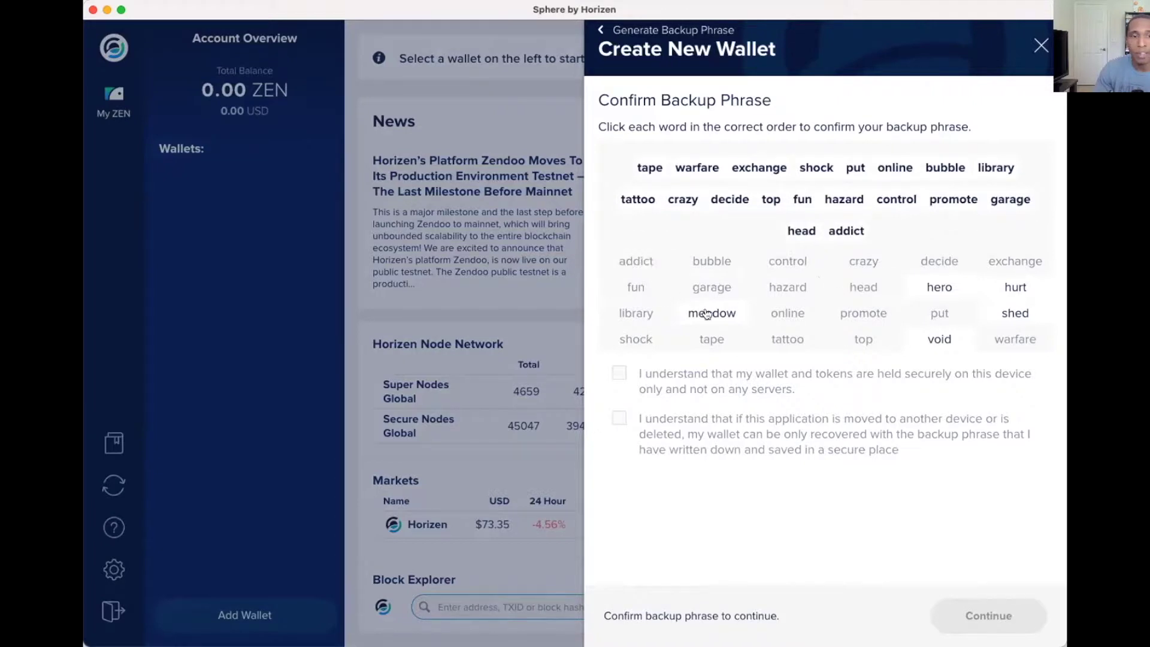
left_click(940, 339)
left_click(952, 296)
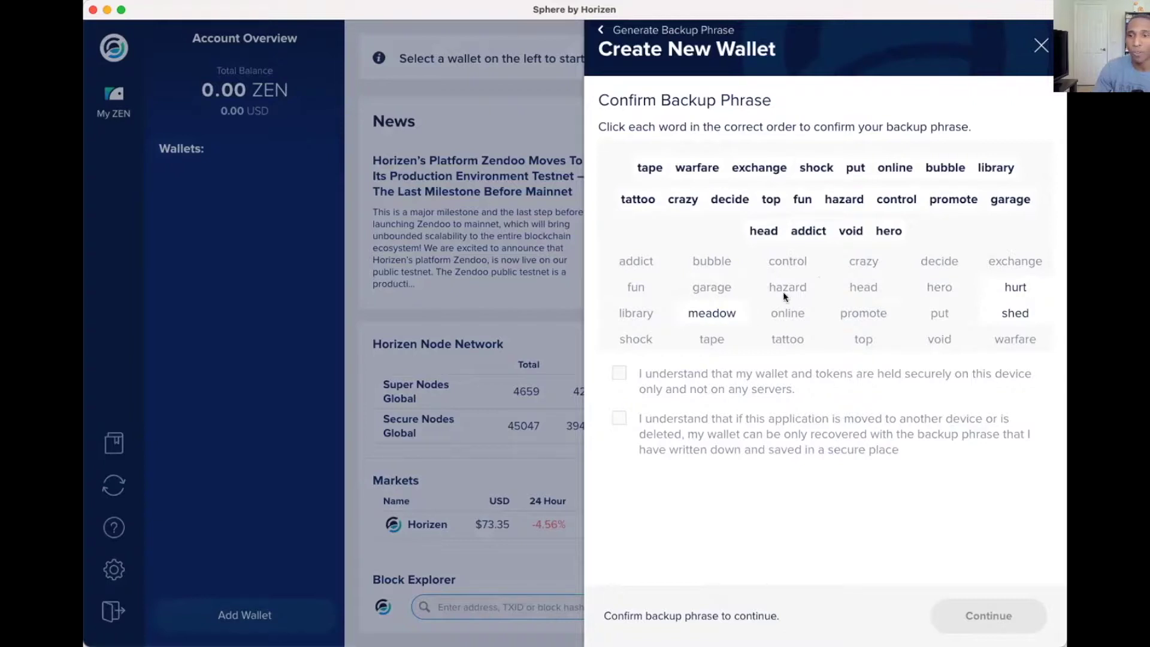
left_click(698, 313)
left_click(1012, 312)
left_click(1013, 288)
Accept both wallet disclaimers and create the 'test hc' wallet.
left_click(618, 377)
left_click(618, 419)
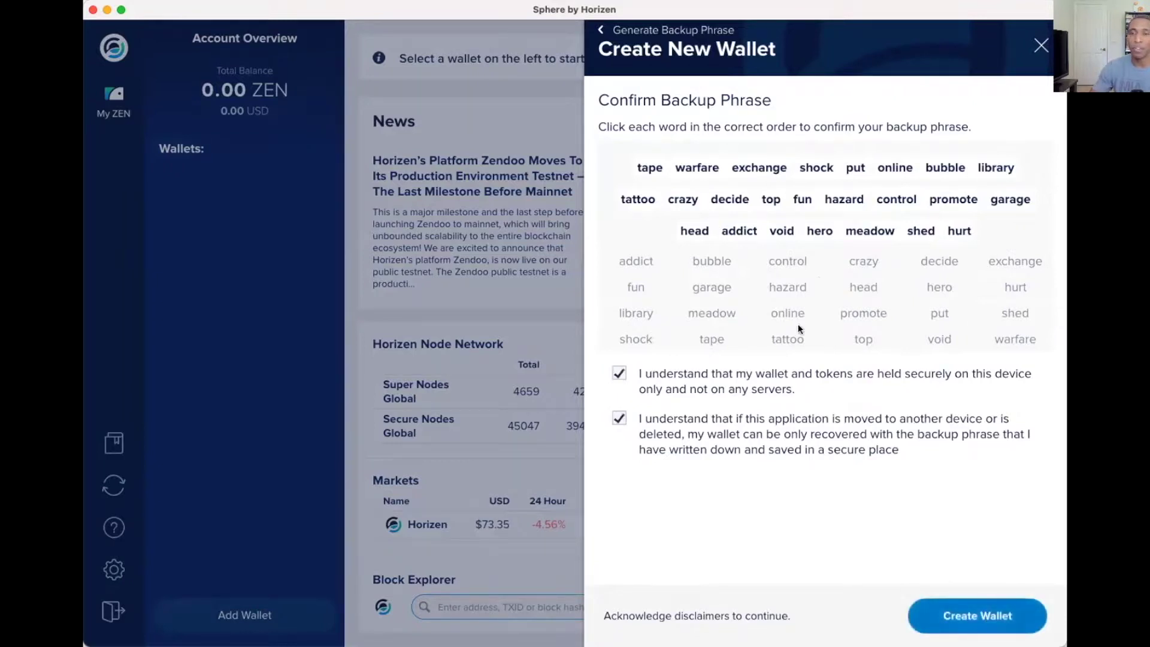
left_click(989, 616)
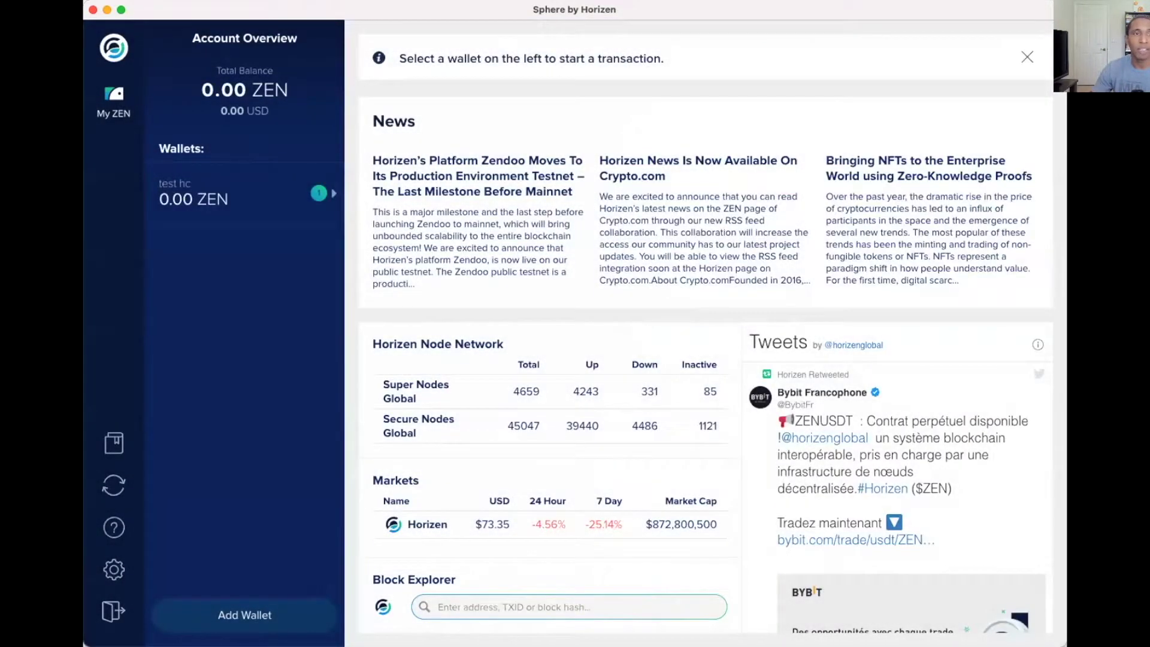
left_click(222, 200)
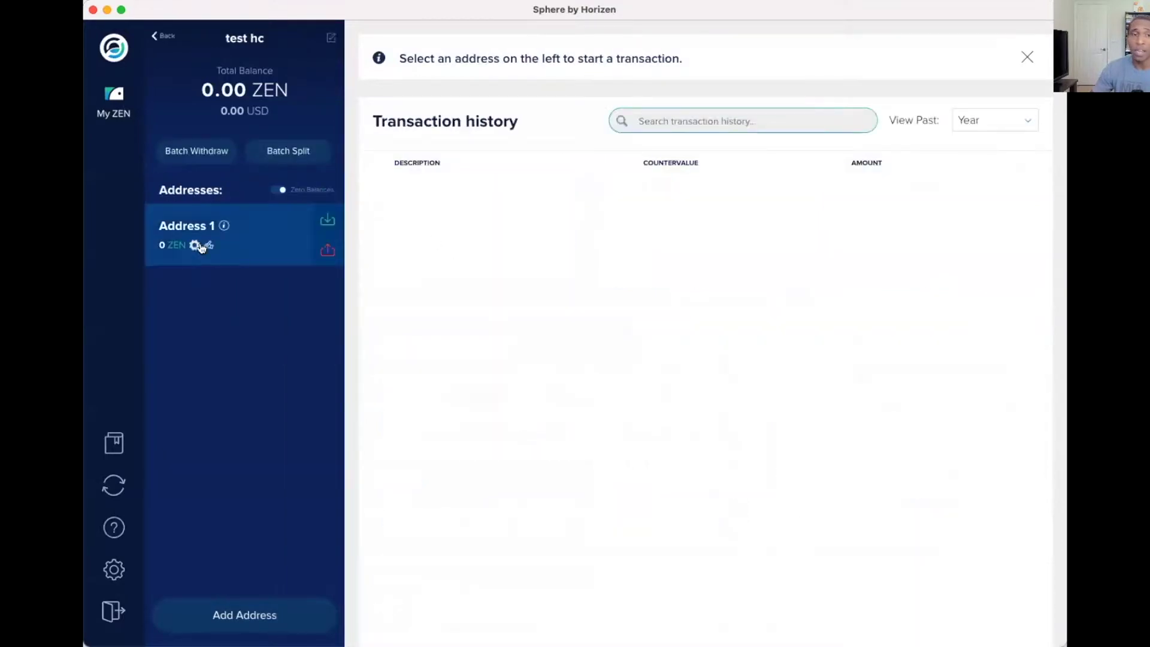
left_click(328, 221)
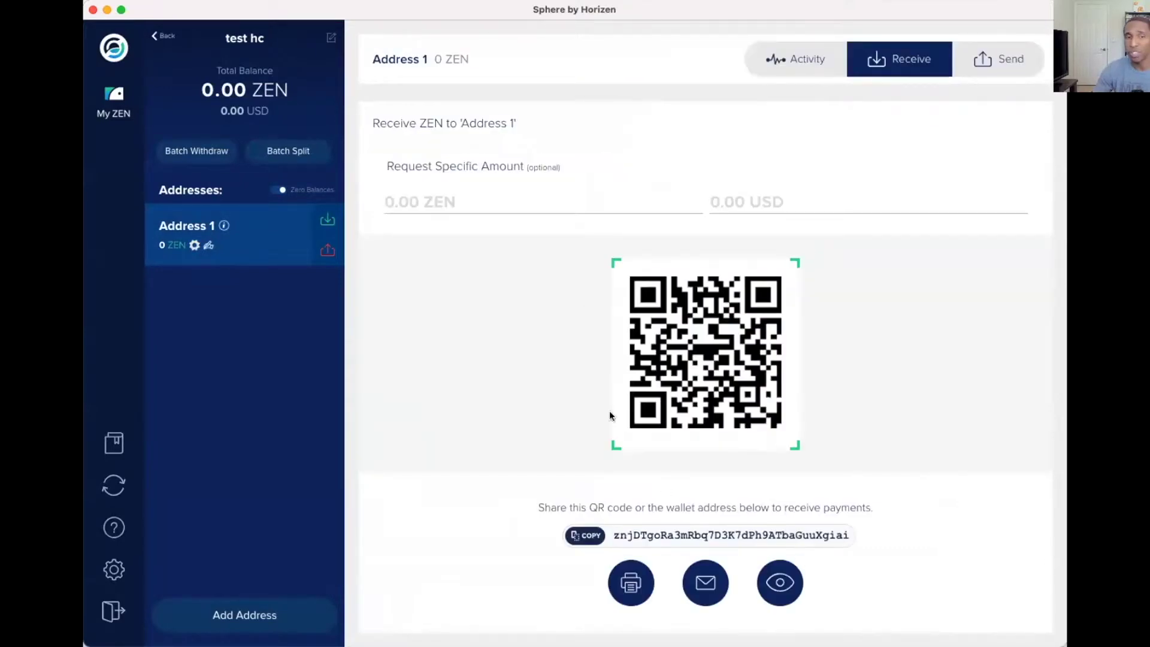
left_click(328, 251)
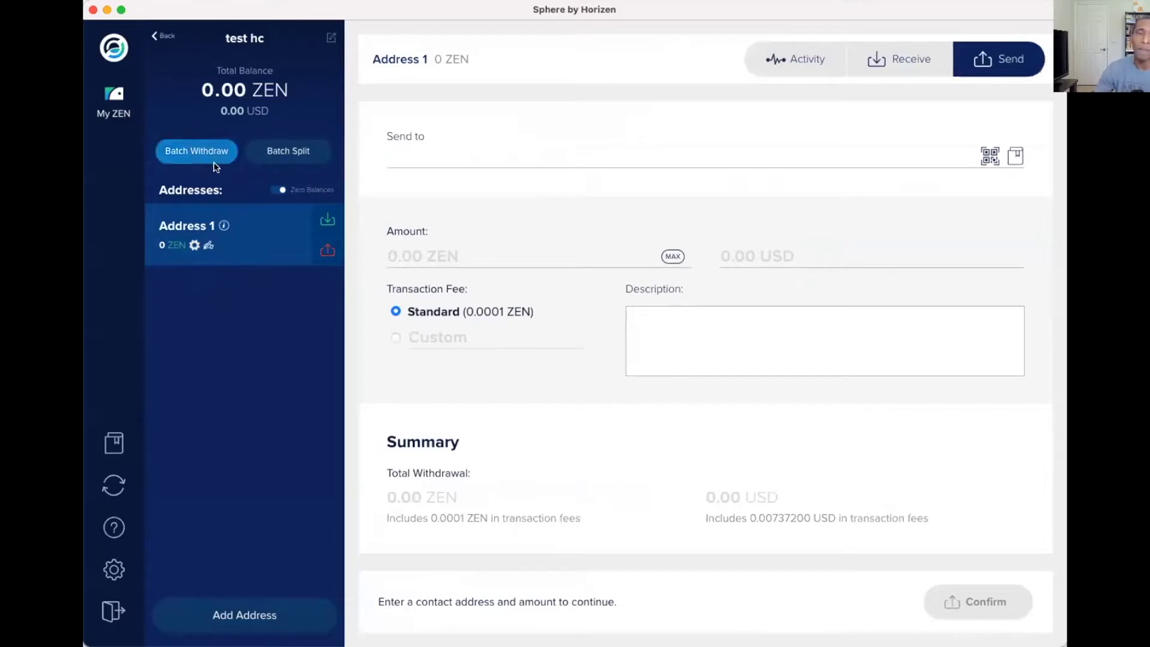
left_click(114, 99)
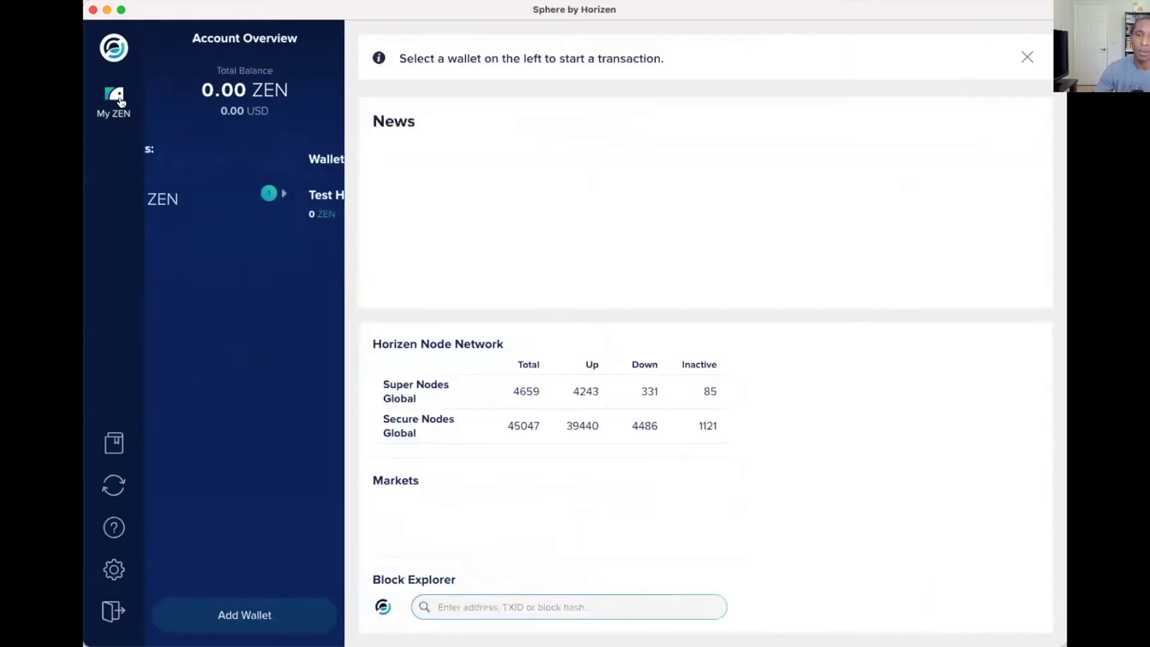